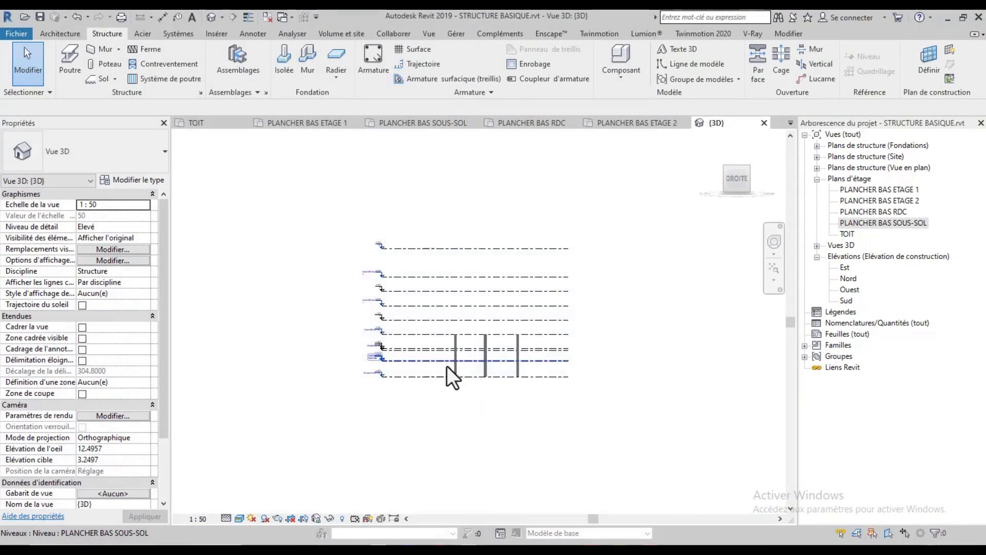
Step: Examine the concrete columns against the levels from the front side of the 3D view, including the short P1 column
{"action": "scroll", "coordinate": [462, 375], "scroll_direction": "up", "scroll_amount": 5}
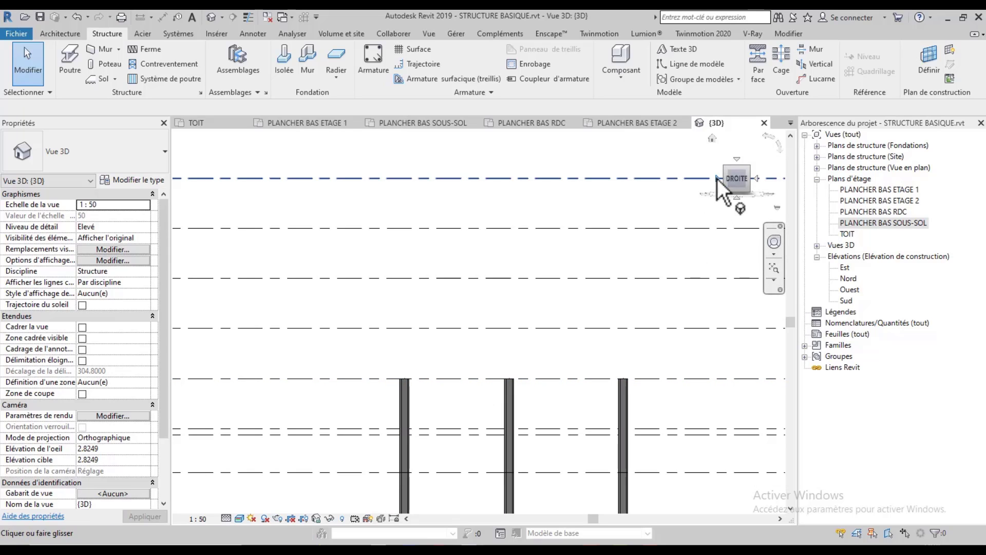
{"action": "left_click", "coordinate": [717, 178]}
{"action": "scroll", "coordinate": [411, 418], "scroll_direction": "up", "scroll_amount": 5}
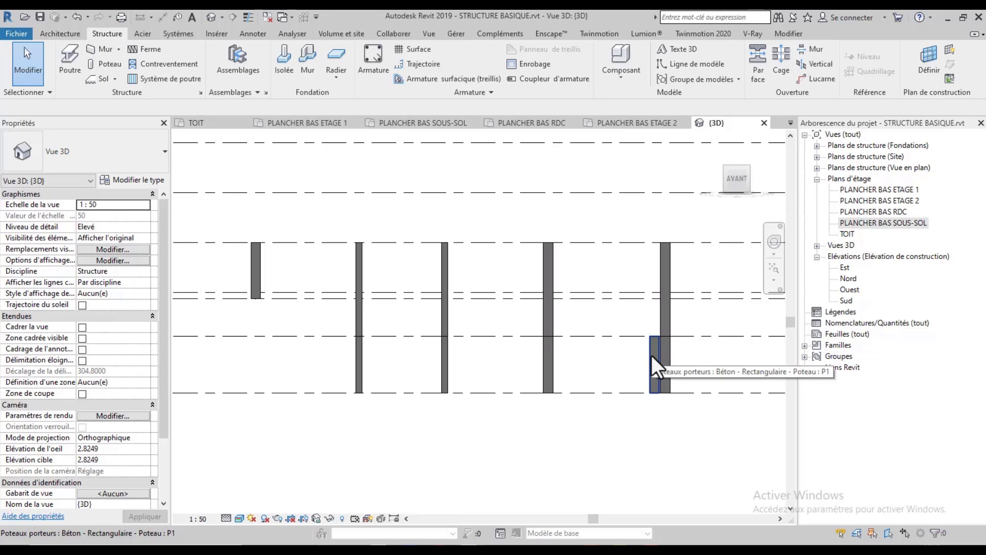
{"action": "scroll", "coordinate": [317, 354], "scroll_direction": "down", "scroll_amount": 3}
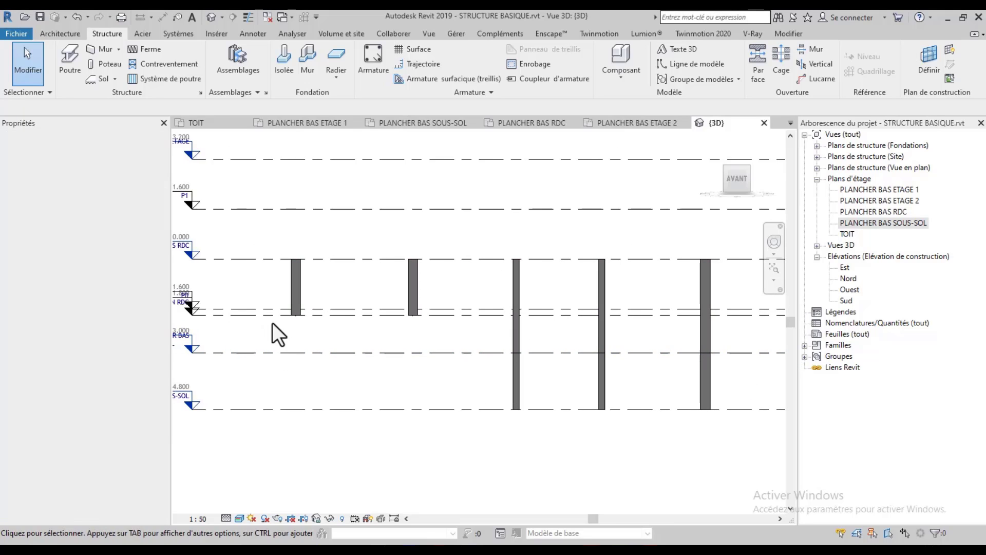
{"action": "scroll", "coordinate": [300, 318], "scroll_direction": "down", "scroll_amount": 2}
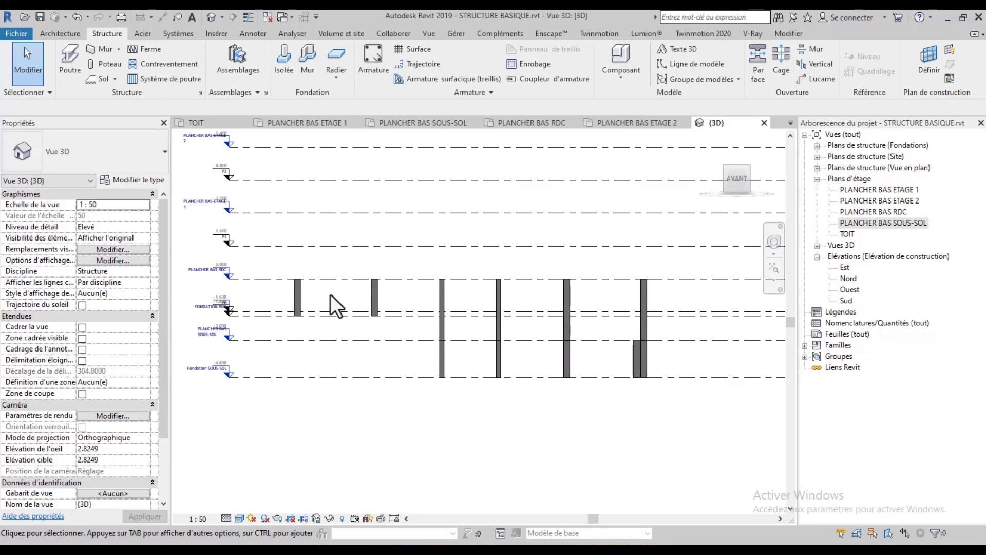
{"action": "scroll", "coordinate": [252, 311], "scroll_direction": "up", "scroll_amount": 2}
{"action": "scroll", "coordinate": [261, 307], "scroll_direction": "down", "scroll_amount": 3}
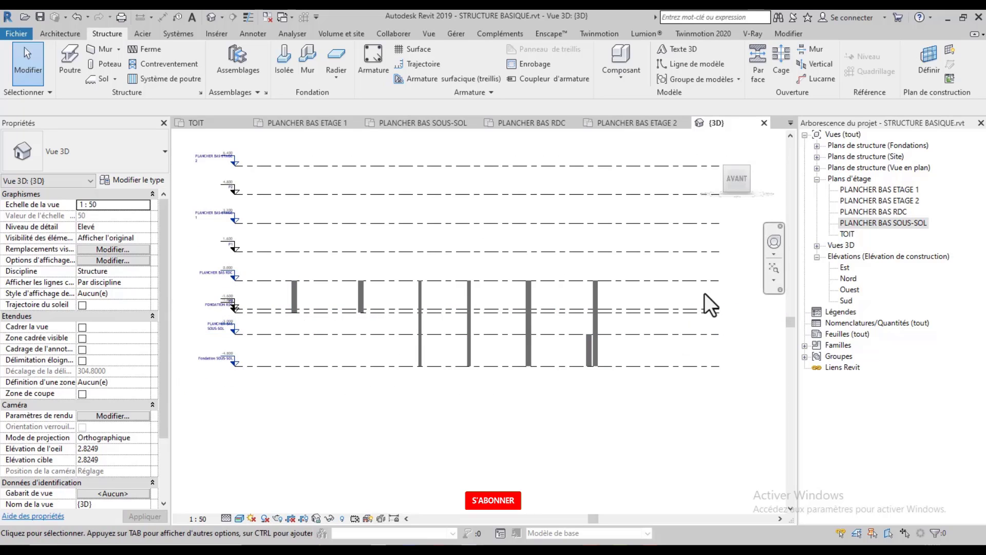
{"action": "scroll", "coordinate": [596, 308], "scroll_direction": "up", "scroll_amount": 2}
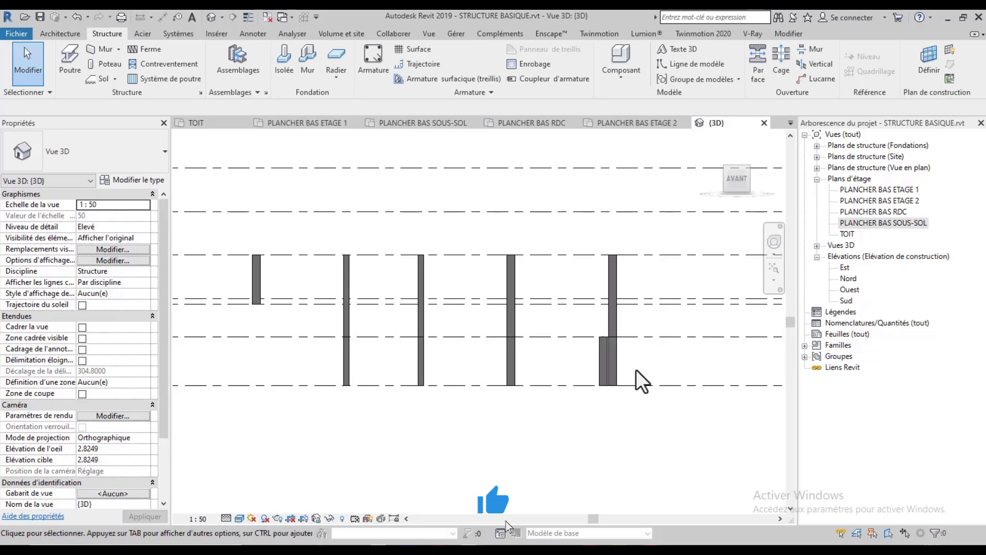
{"action": "scroll", "coordinate": [632, 390], "scroll_direction": "down", "scroll_amount": 2}
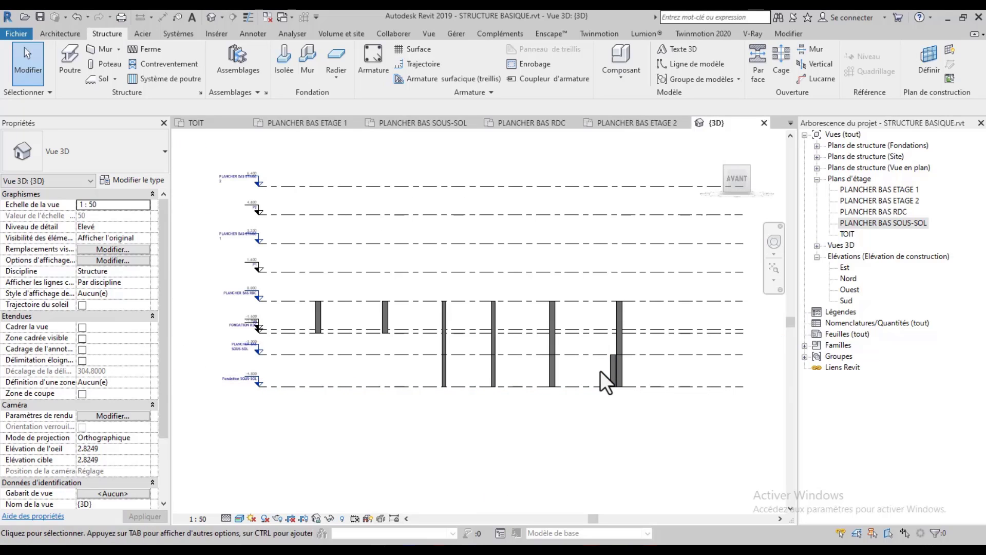
Step: In the PLANCHER BAS SOUS-SOL plan, move the P1 column from grid intersection J-8 to K-8
{"action": "double_click", "coordinate": [884, 223]}
{"action": "scroll", "coordinate": [590, 228], "scroll_direction": "up", "scroll_amount": 4}
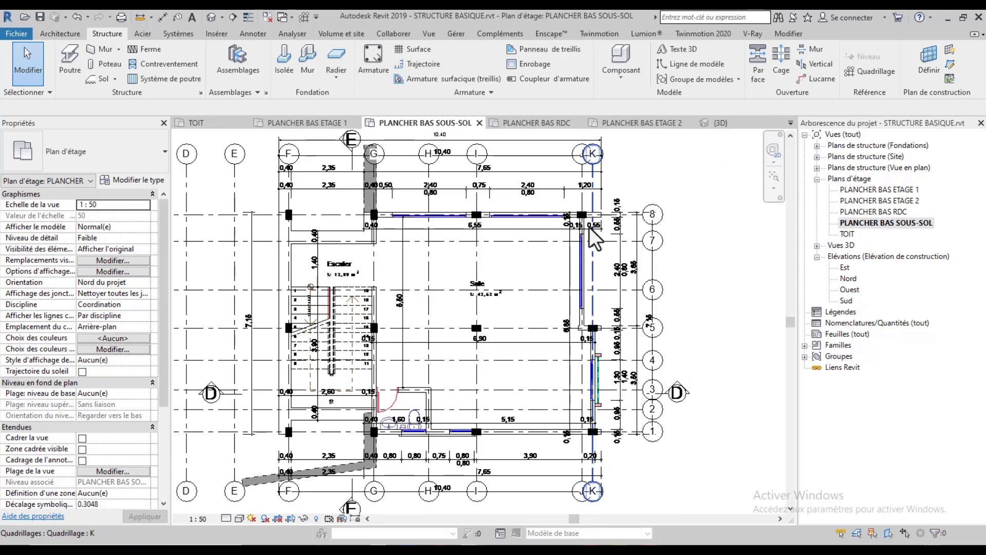
{"action": "left_click", "coordinate": [585, 212]}
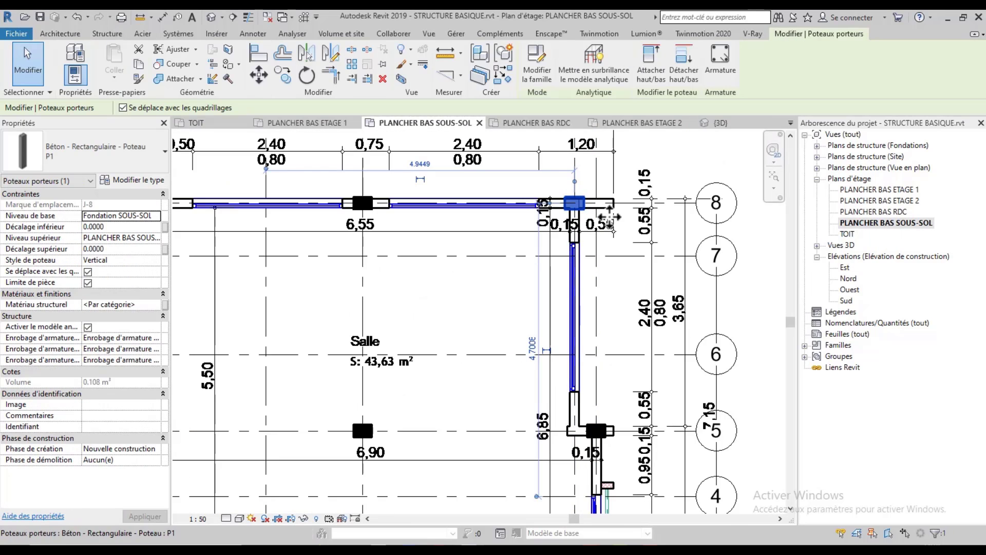
{"action": "left_click", "coordinate": [259, 77]}
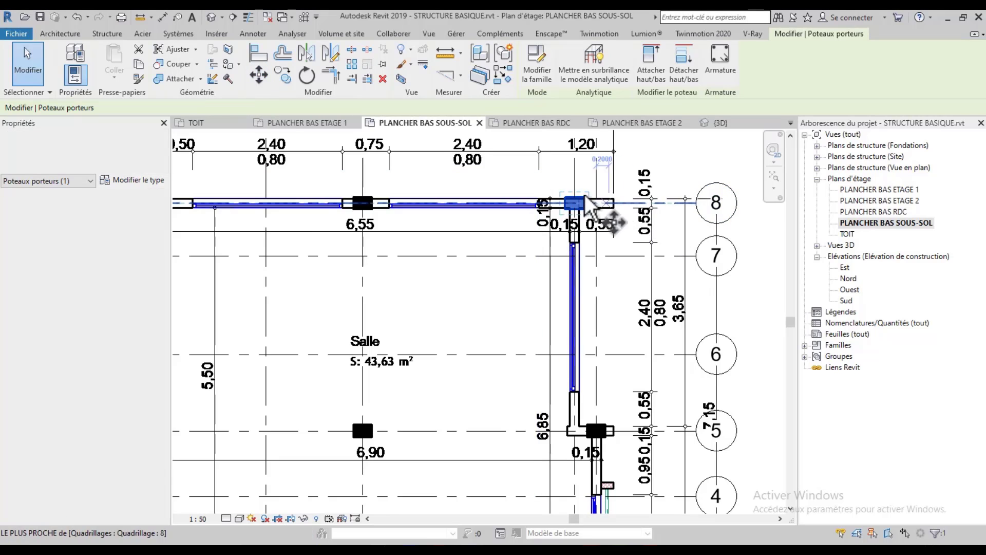
{"action": "scroll", "coordinate": [577, 195], "scroll_direction": "up", "scroll_amount": 3}
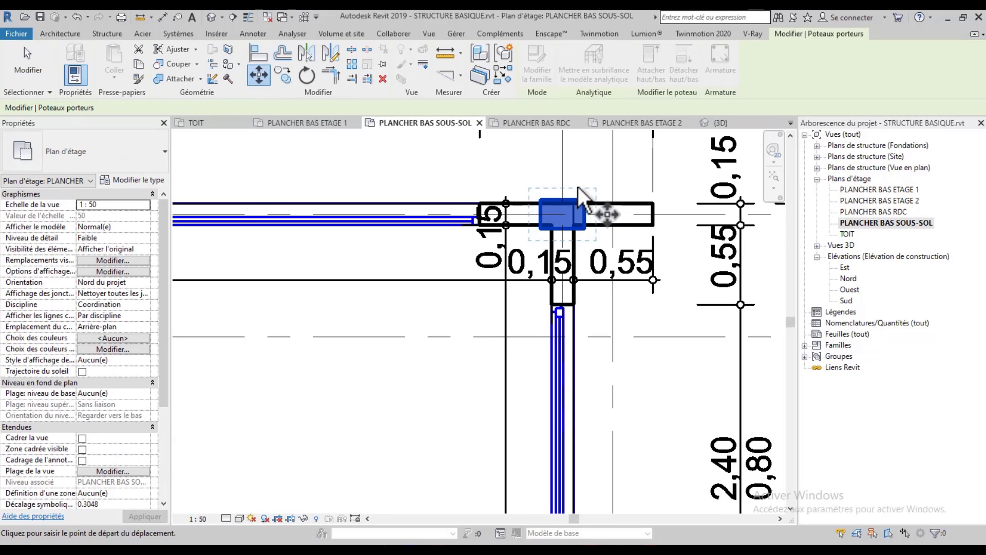
{"action": "left_click", "coordinate": [564, 216]}
{"action": "left_click", "coordinate": [615, 214]}
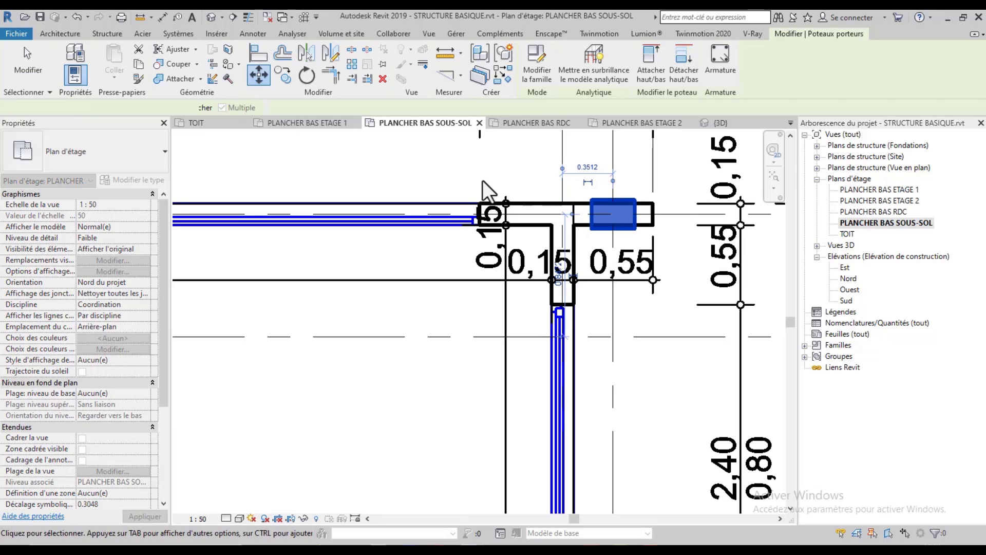
{"action": "key", "text": "Escape"}
{"action": "scroll", "coordinate": [597, 201], "scroll_direction": "down", "scroll_amount": 5}
{"action": "scroll", "coordinate": [599, 213], "scroll_direction": "down", "scroll_amount": 3}
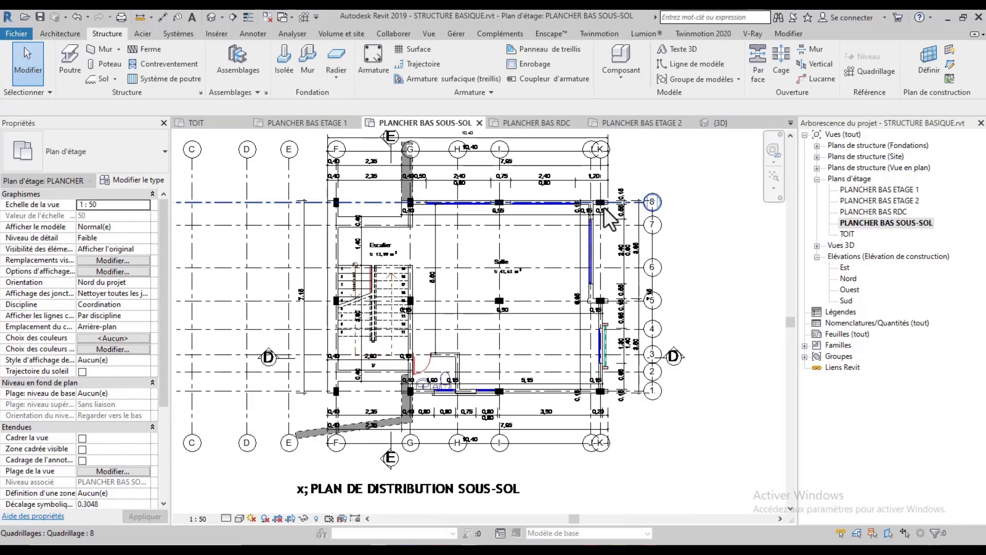
Step: In the 3D view, copy the columns directly below PLANCHER BAS RDC and paste them aligned to level PLANCHER BAS ETAGE 1
{"action": "left_click", "coordinate": [716, 123]}
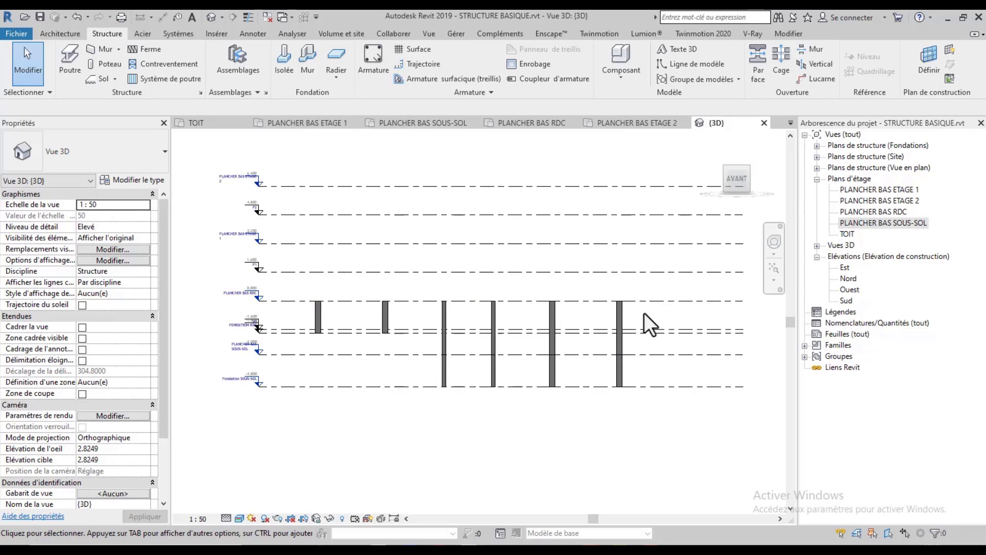
{"action": "left_click_drag", "start_coordinate": [644, 312], "coordinate": [300, 313]}
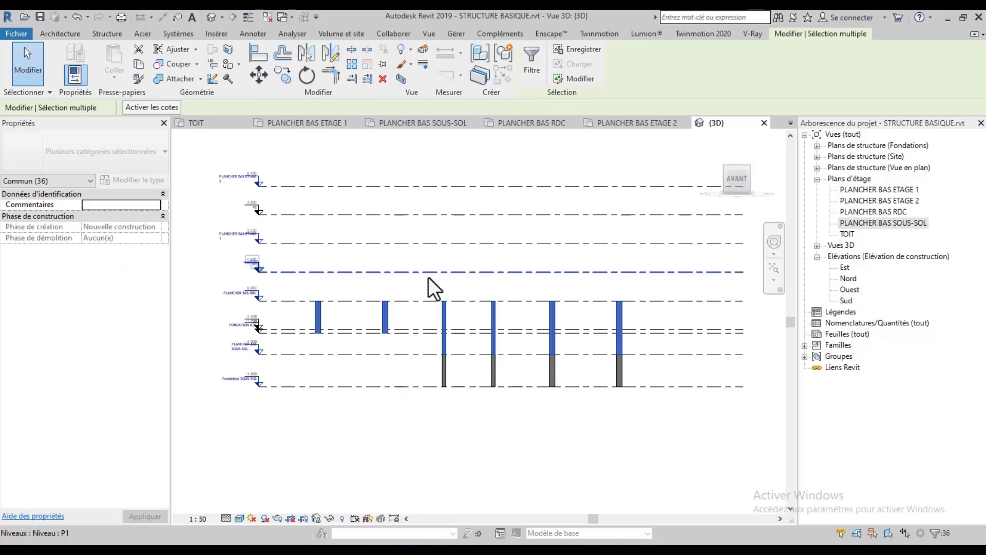
{"action": "left_click", "coordinate": [138, 66]}
{"action": "left_click", "coordinate": [117, 79]}
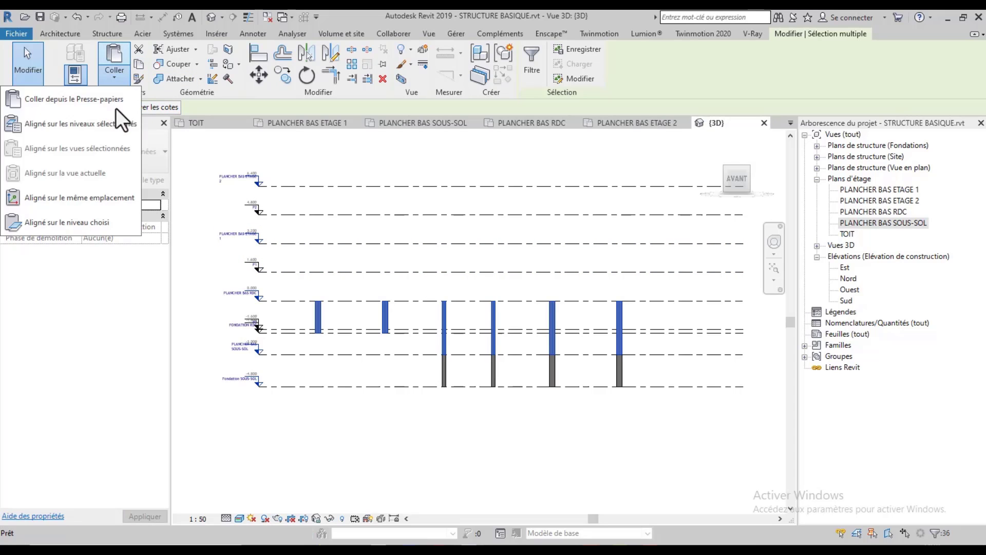
{"action": "left_click", "coordinate": [110, 129]}
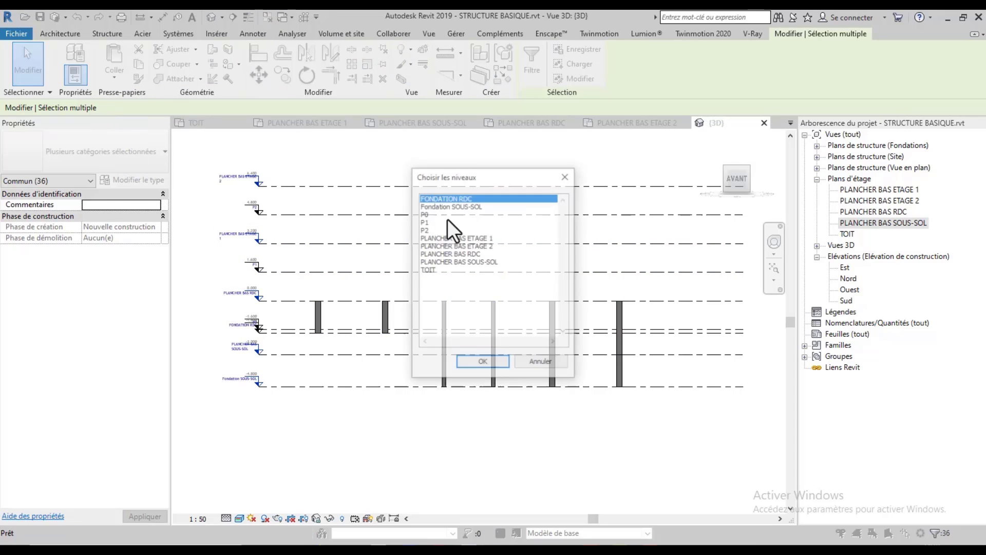
{"action": "double_click", "coordinate": [484, 239]}
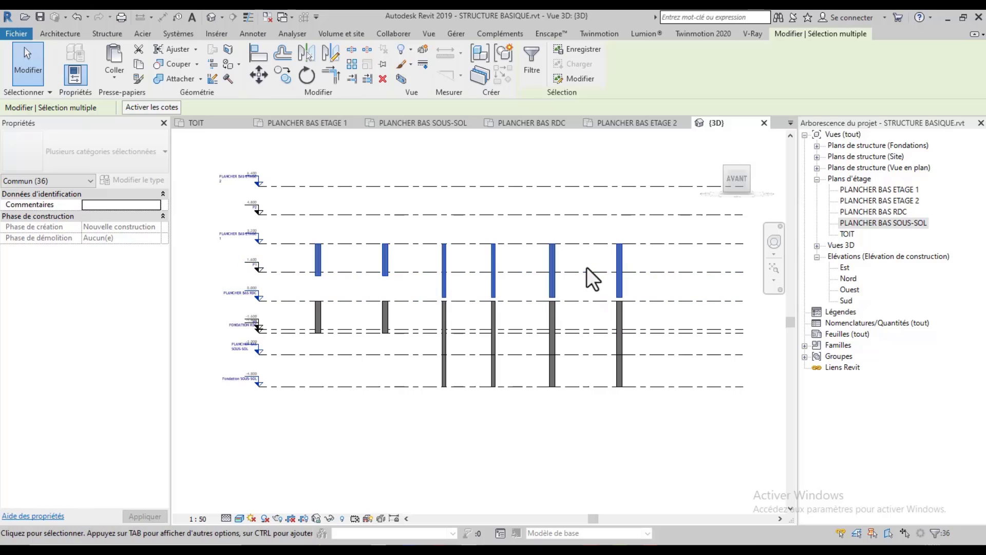
Step: Exclude the analytical columns from the pasted selection and set the structural columns' base level to PLANCHER BAS RDC with a base offset of 0
{"action": "scroll", "coordinate": [291, 244], "scroll_direction": "up", "scroll_amount": 3}
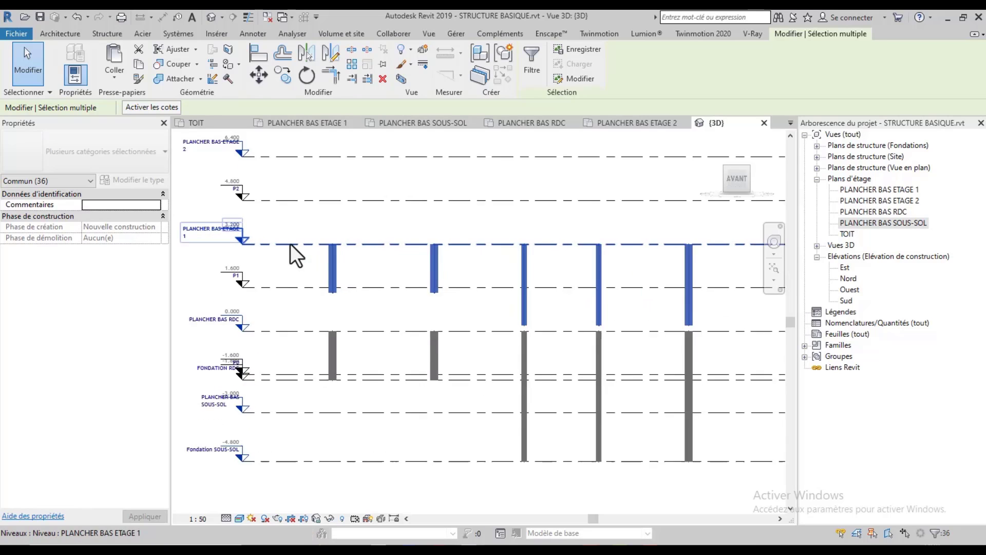
{"action": "left_click", "coordinate": [537, 65]}
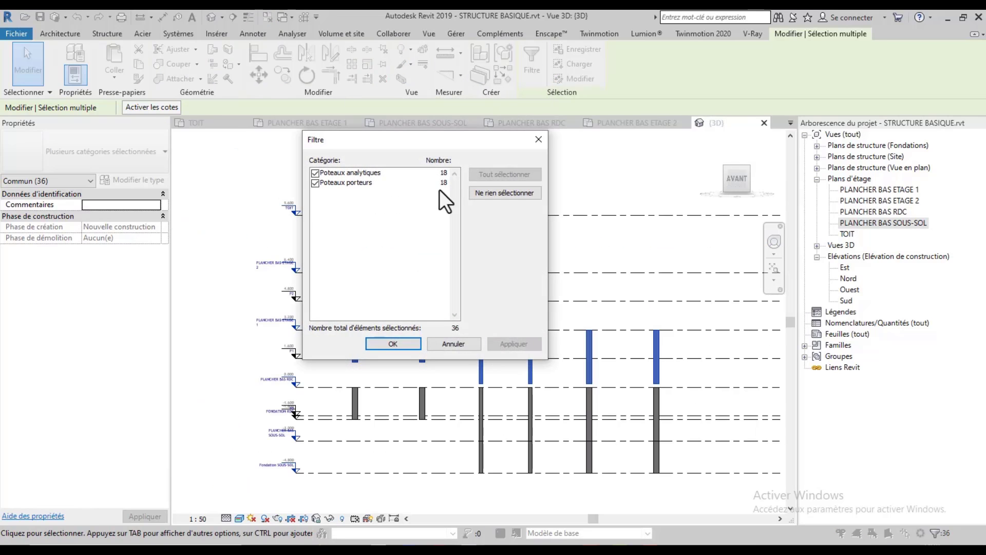
{"action": "left_click", "coordinate": [315, 174]}
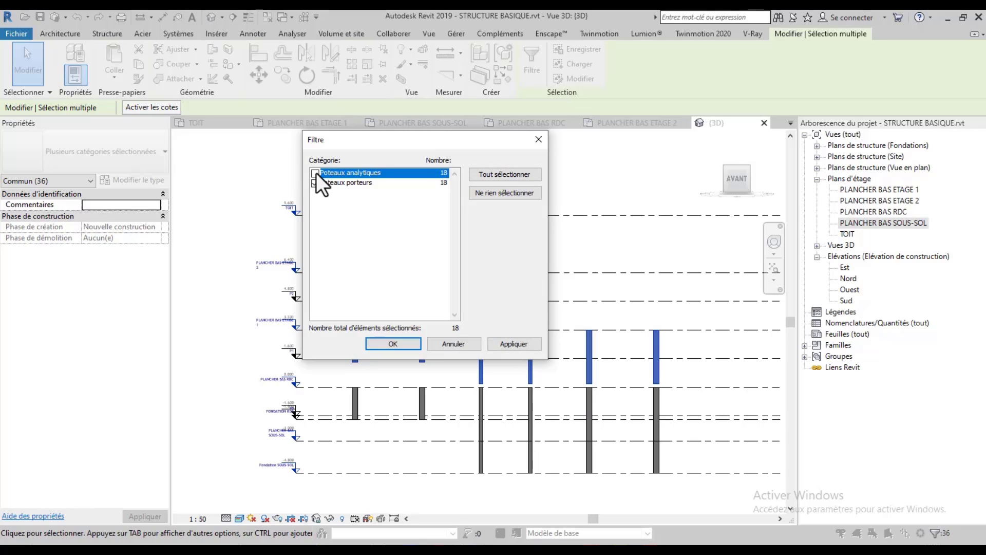
{"action": "left_click", "coordinate": [399, 343]}
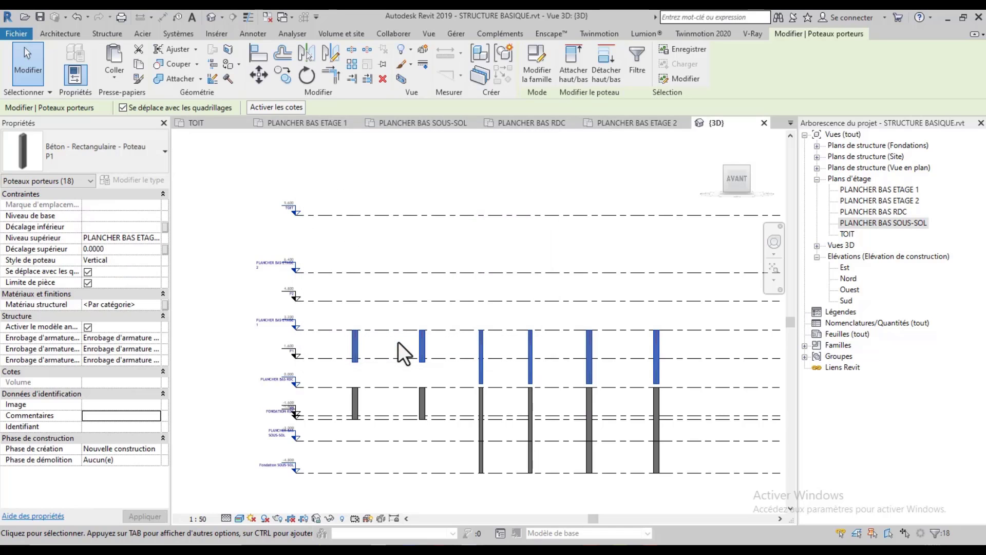
{"action": "left_click", "coordinate": [158, 216]}
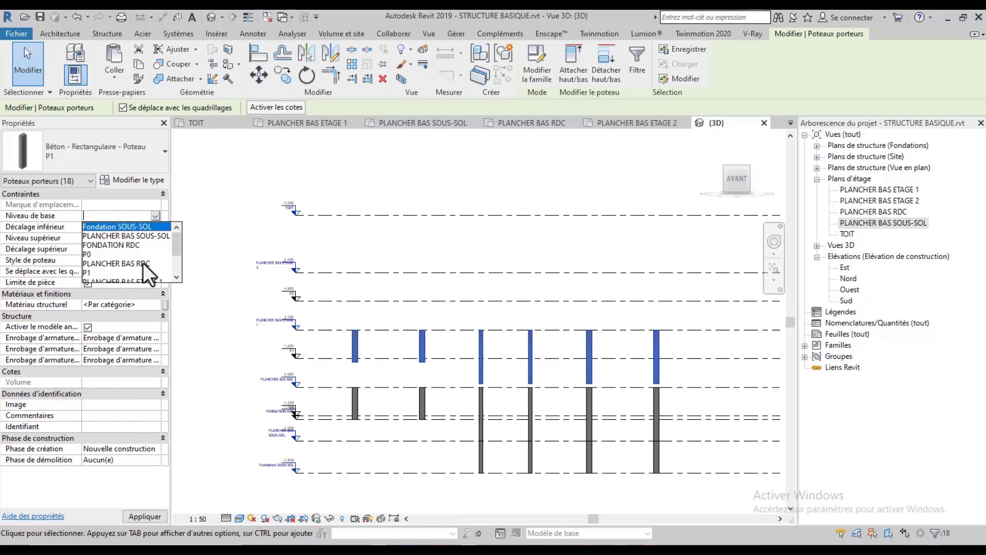
{"action": "left_click", "coordinate": [145, 264]}
{"action": "left_click", "coordinate": [139, 226]}
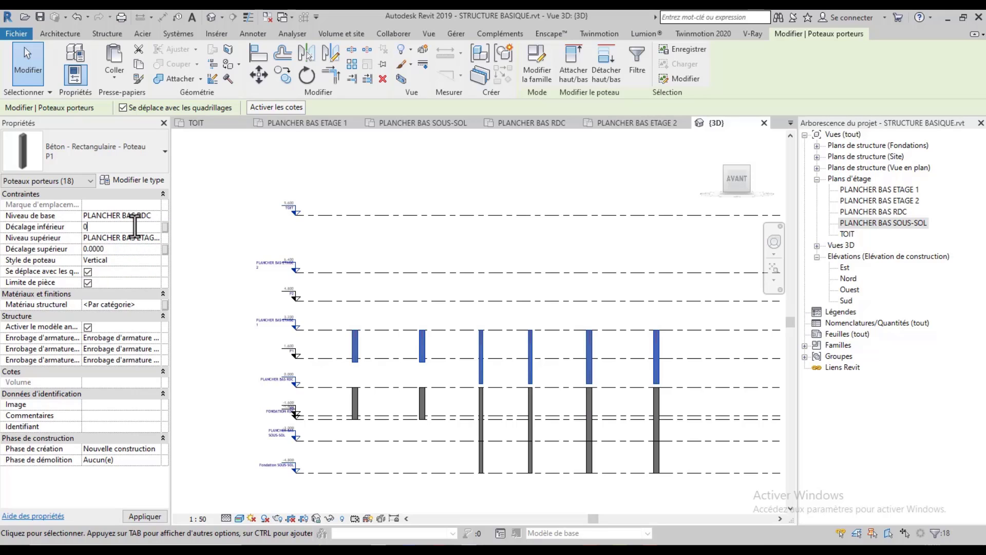
{"action": "left_click", "coordinate": [146, 515]}
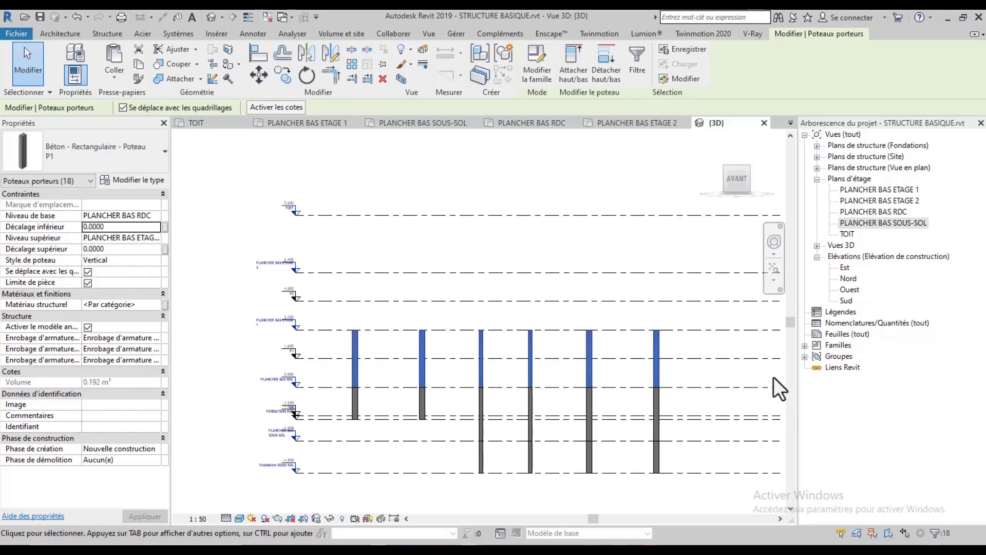
Step: Copy the ground-floor columns and paste them aligned to level PLANCHER BAS ETAGE 2
{"action": "left_click", "coordinate": [140, 65]}
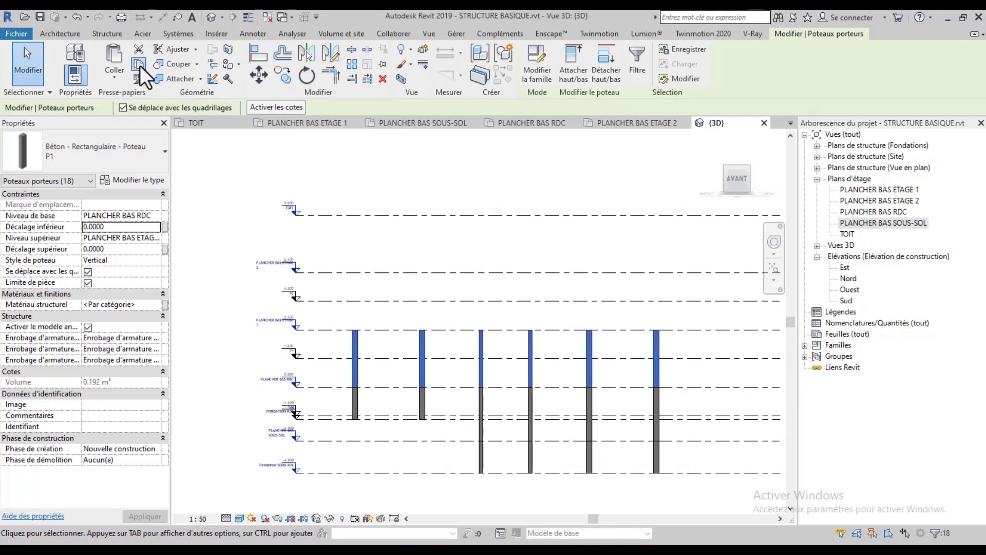
{"action": "left_click", "coordinate": [110, 79]}
{"action": "left_click", "coordinate": [96, 129]}
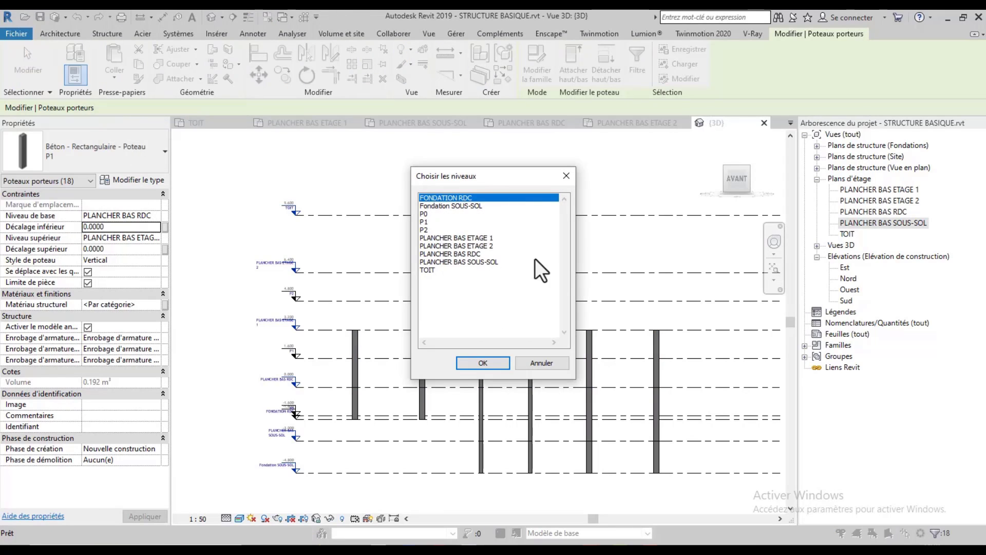
{"action": "double_click", "coordinate": [475, 246]}
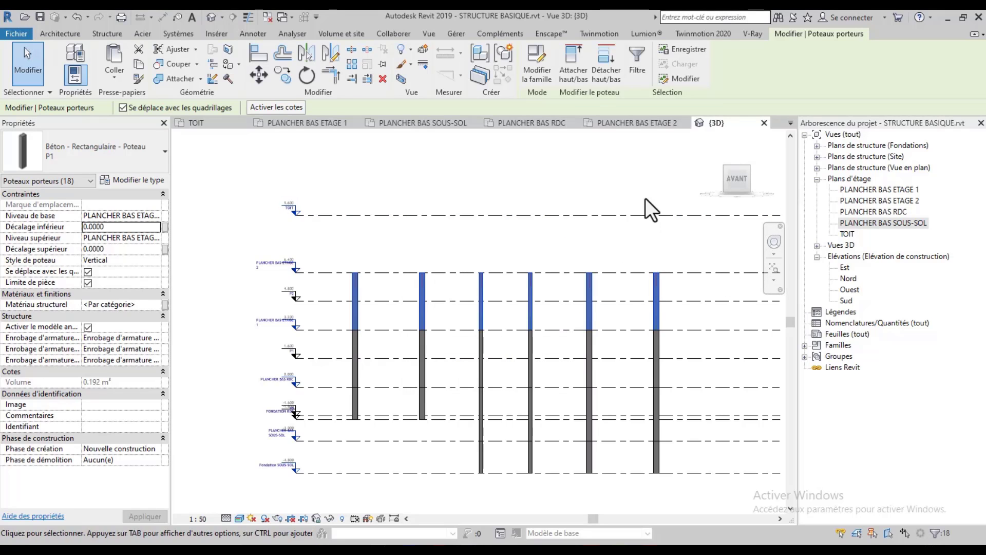
Step: Paste the copied columns once more, aligned to the TOIT level
{"action": "middle_click_drag", "start_coordinate": [697, 387], "coordinate": [645, 416]}
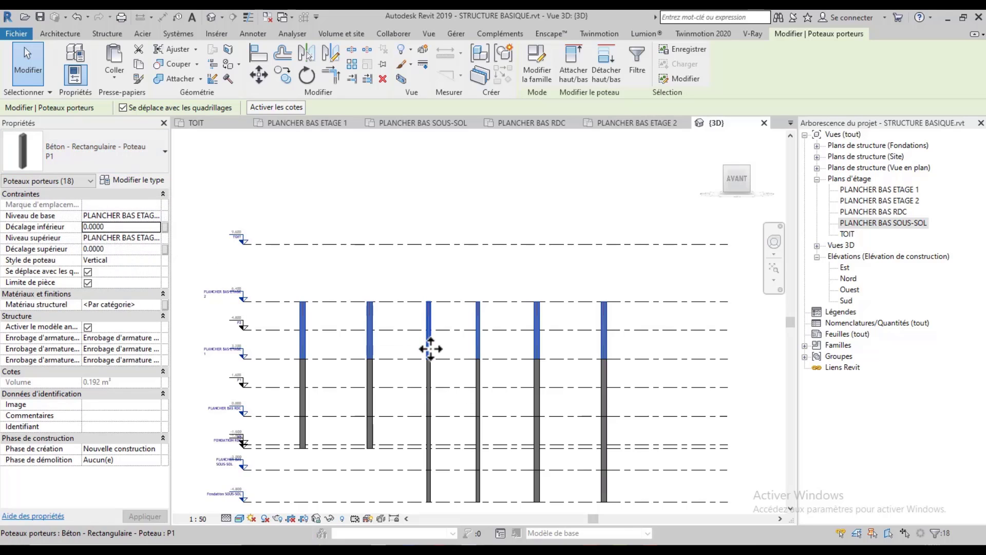
{"action": "left_click", "coordinate": [115, 81]}
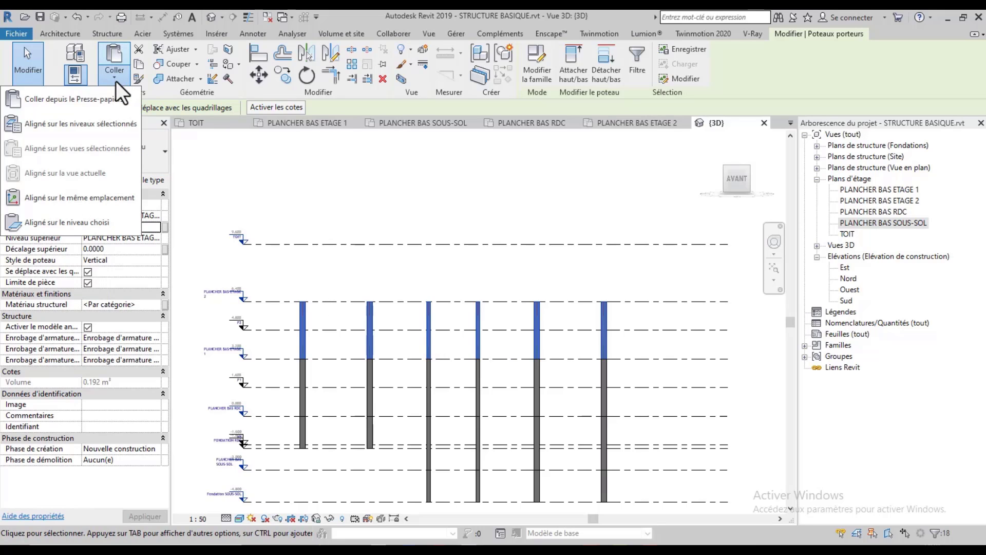
{"action": "left_click", "coordinate": [108, 124]}
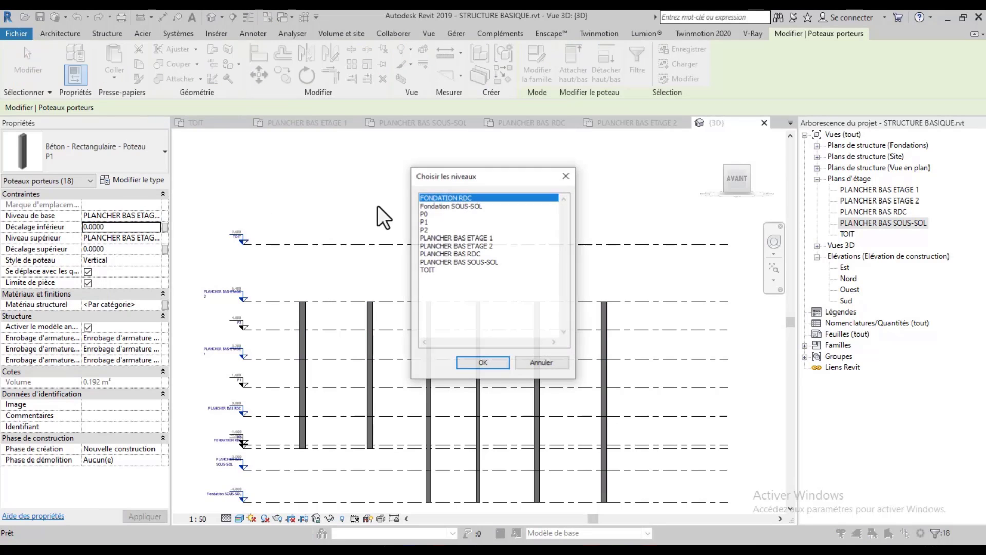
{"action": "left_click", "coordinate": [425, 270]}
{"action": "left_click", "coordinate": [475, 362]}
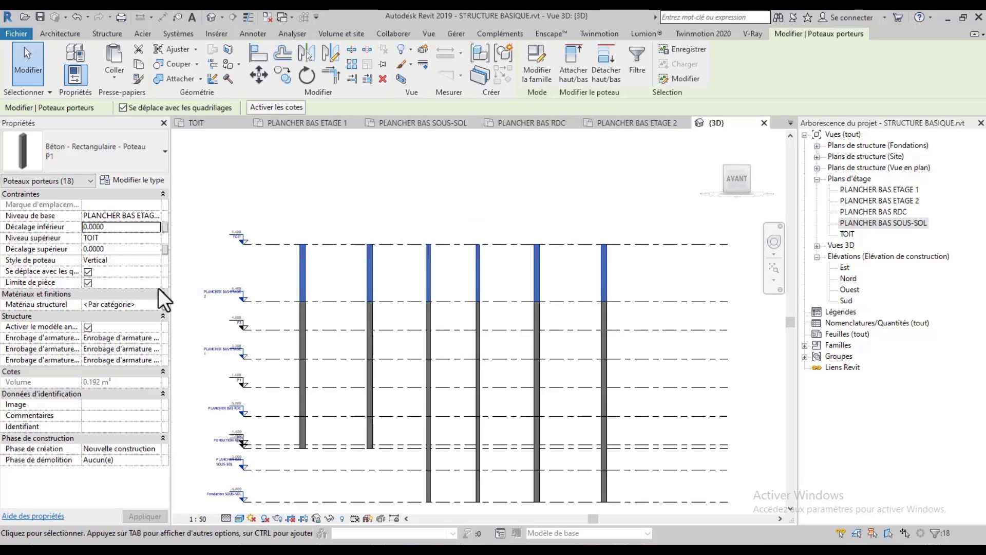
Step: Duplicate the selected top-storey columns' type P1 under the name P2
{"action": "left_click", "coordinate": [147, 183]}
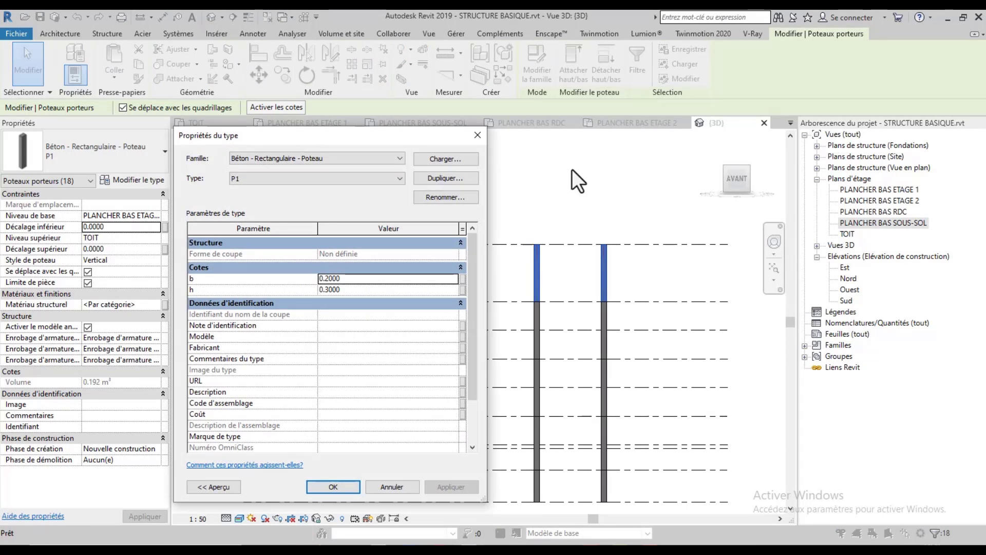
{"action": "left_click", "coordinate": [428, 180]}
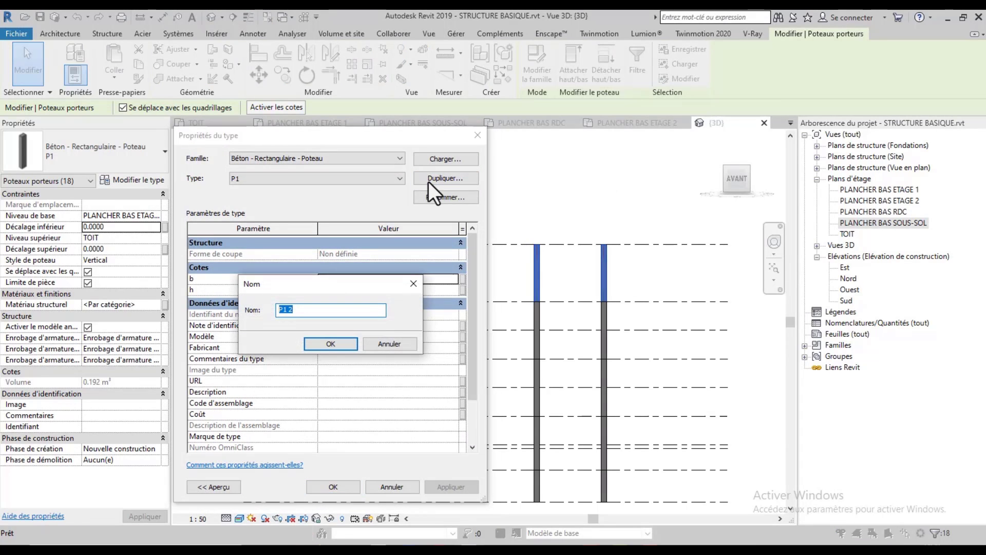
{"action": "type", "text": "P2"}
{"action": "key", "text": "Return"}
Step: Set type P2's section to b 0.15 and h 0.2 and apply it to the selected columns
{"action": "left_click", "coordinate": [393, 268]}
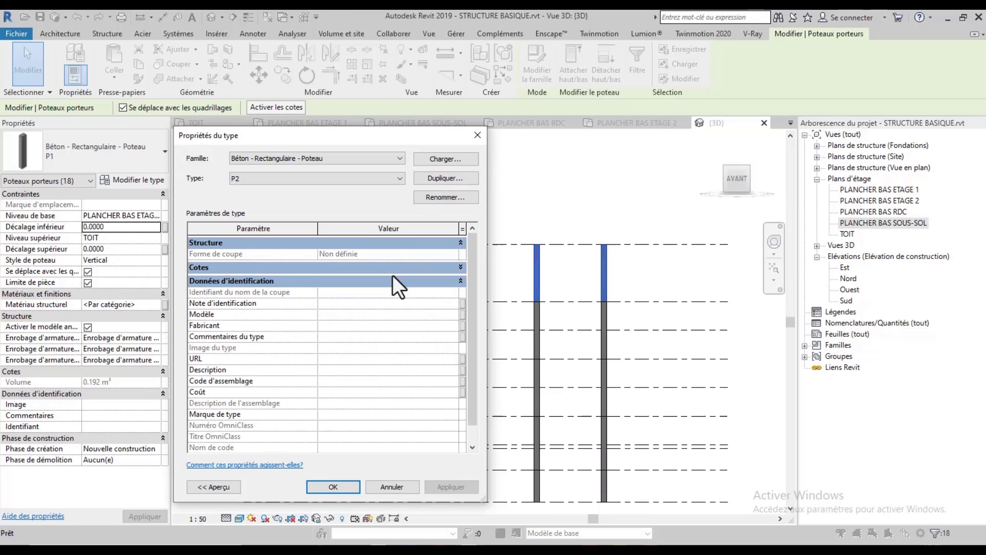
{"action": "left_click", "coordinate": [461, 267]}
{"action": "left_click", "coordinate": [386, 278]}
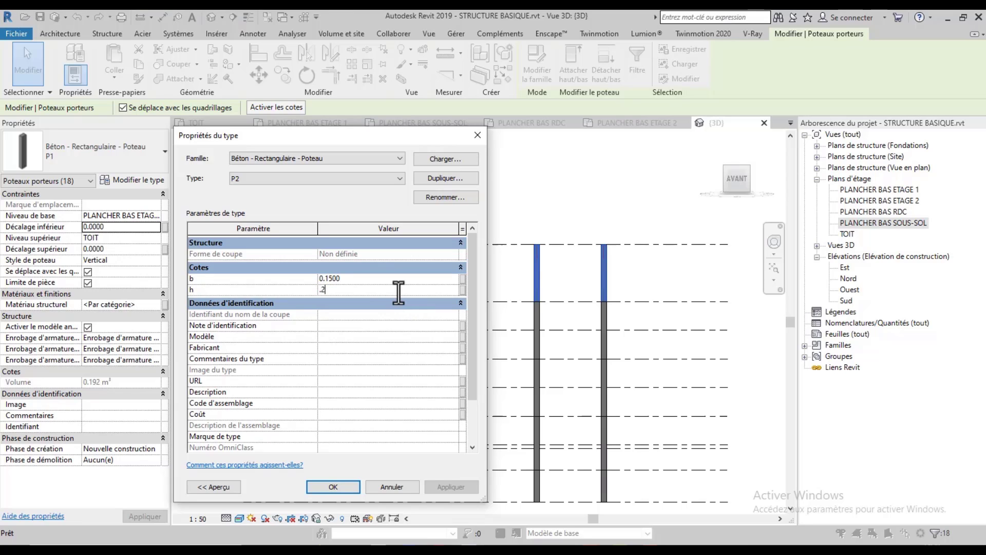
{"action": "left_click", "coordinate": [351, 490]}
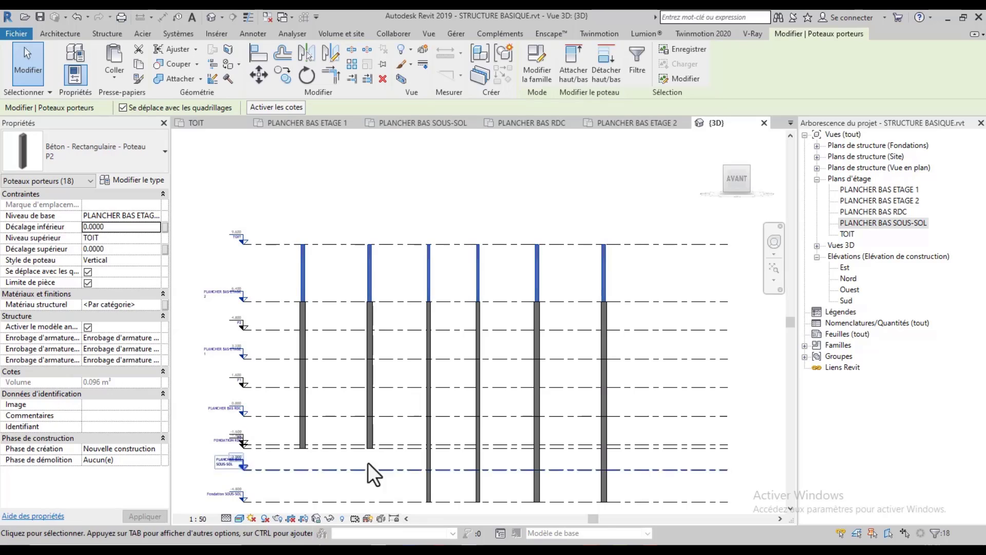
Step: Compare how the columns are displayed in the PLANCHER BAS SOUS-SOL, PLANCHER BAS RDC and PLANCHER BAS ETAGE 1 floor plans
{"action": "double_click", "coordinate": [870, 224]}
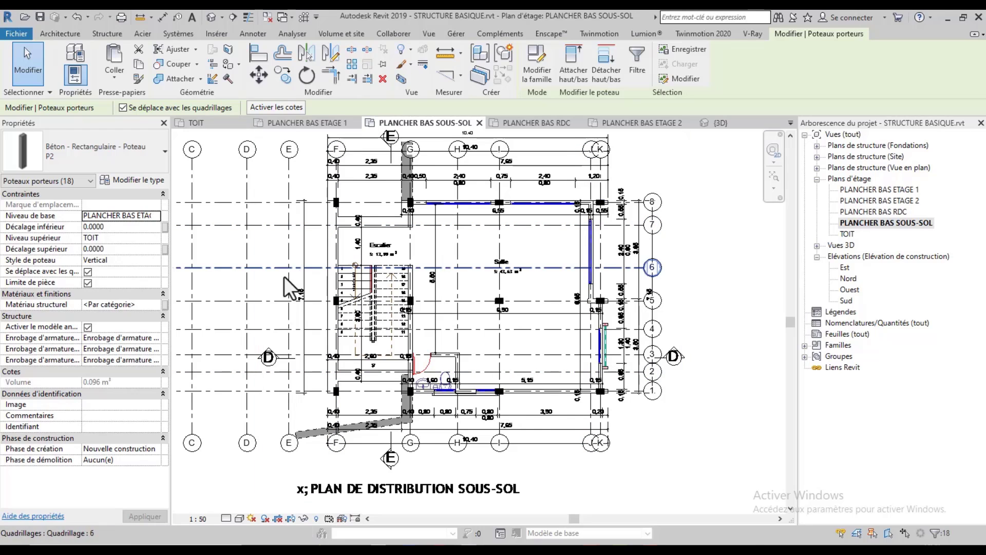
{"action": "double_click", "coordinate": [882, 211]}
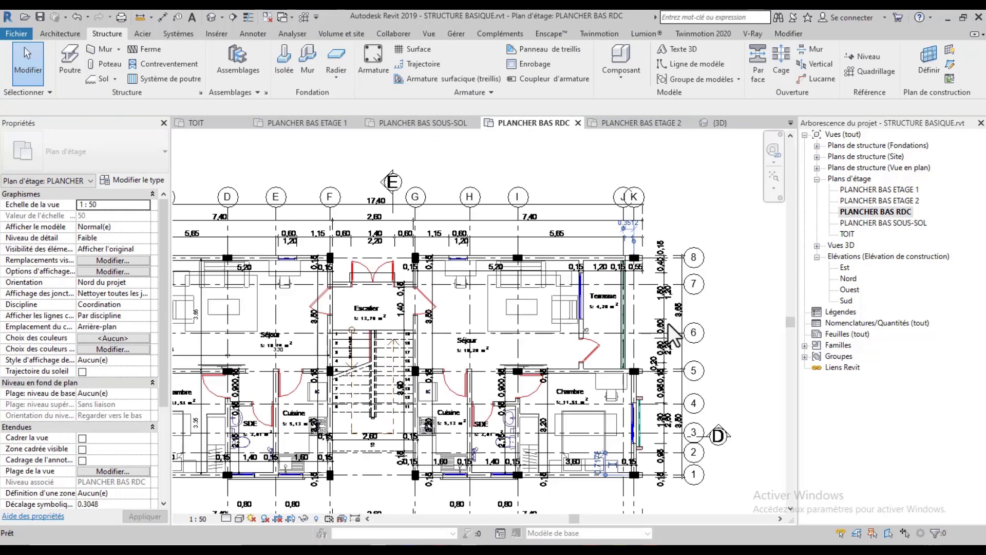
{"action": "middle_click_drag", "start_coordinate": [572, 325], "coordinate": [625, 274]}
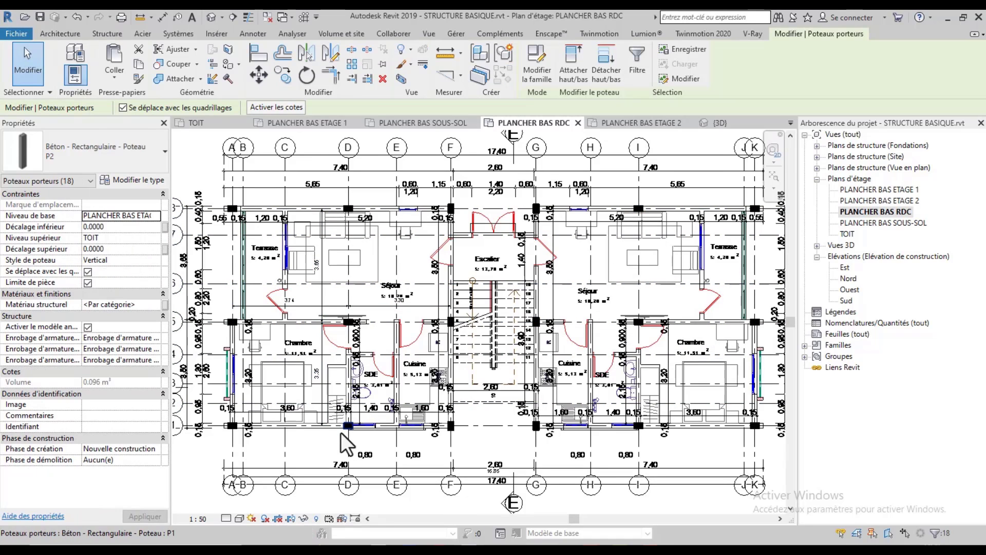
{"action": "double_click", "coordinate": [874, 226]}
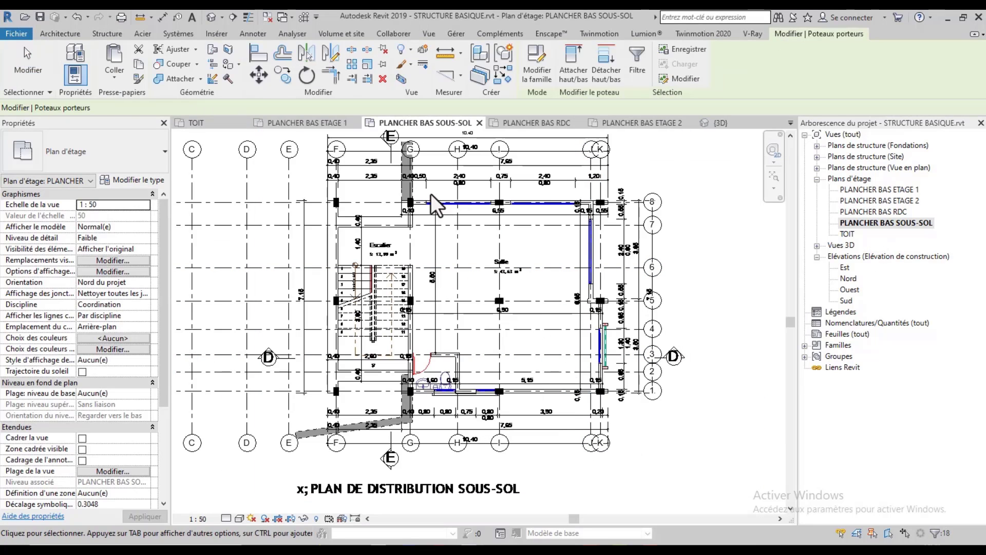
{"action": "left_click", "coordinate": [897, 200]}
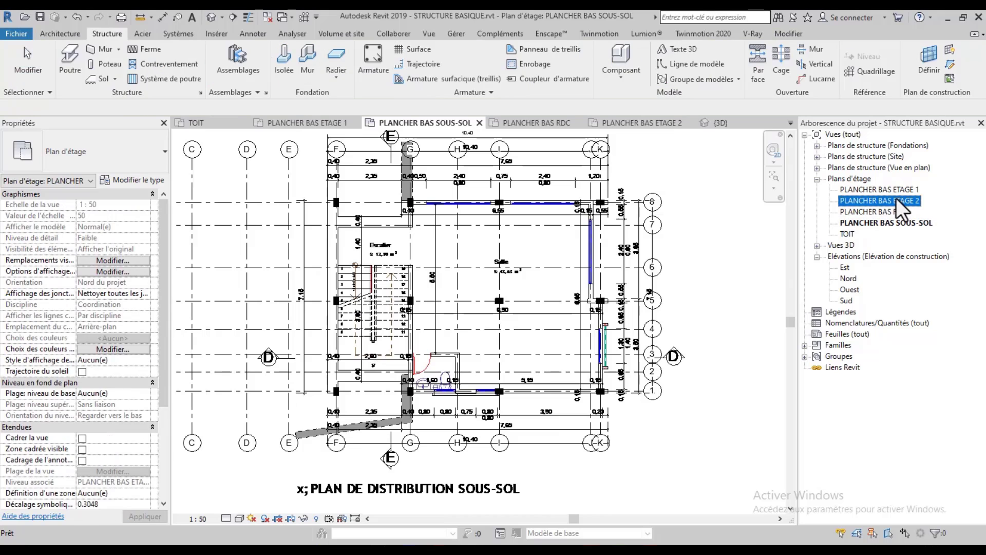
{"action": "left_click", "coordinate": [895, 200]}
{"action": "double_click", "coordinate": [871, 188]}
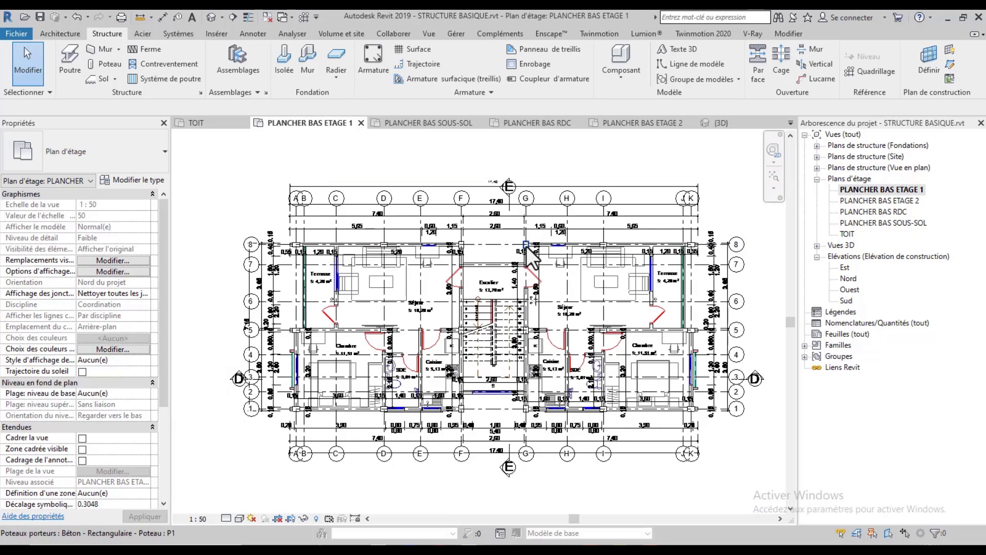
Step: Inspect the column at grid intersection G-8 in the PLANCHER BAS ETAGE 1 plan and again in the PLANCHER BAS RDC plan
{"action": "left_click", "coordinate": [527, 248]}
{"action": "right_click", "coordinate": [527, 247]}
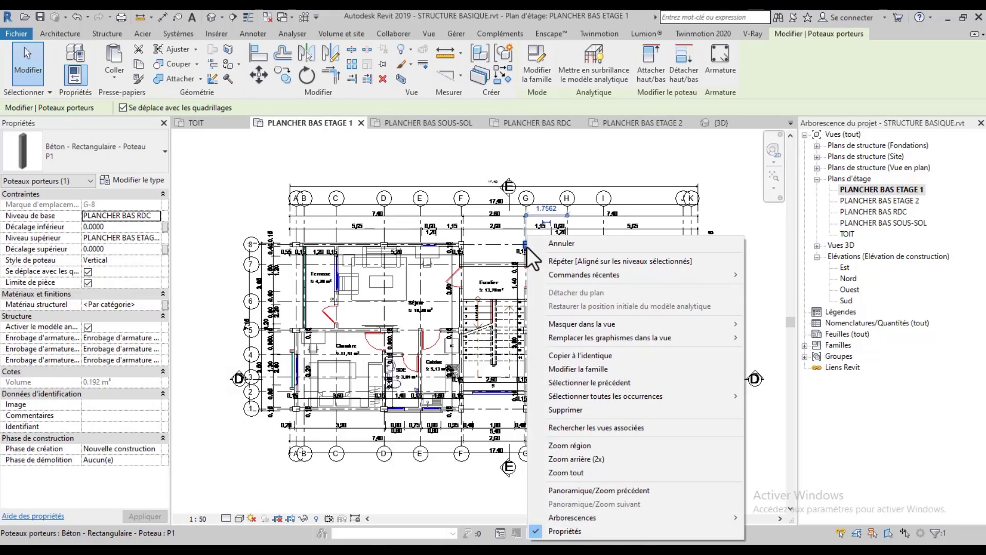
{"action": "left_click", "coordinate": [520, 157]}
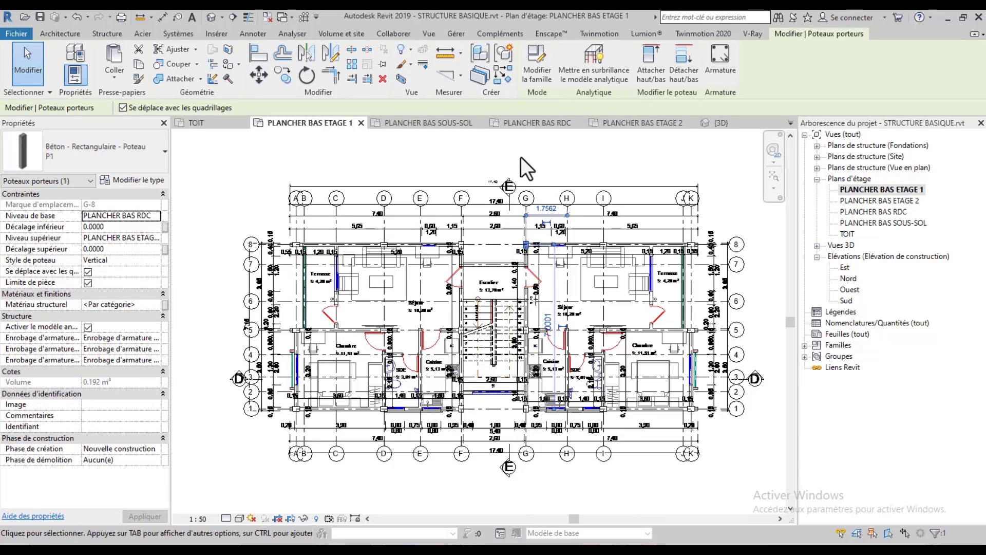
{"action": "left_click", "coordinate": [881, 210]}
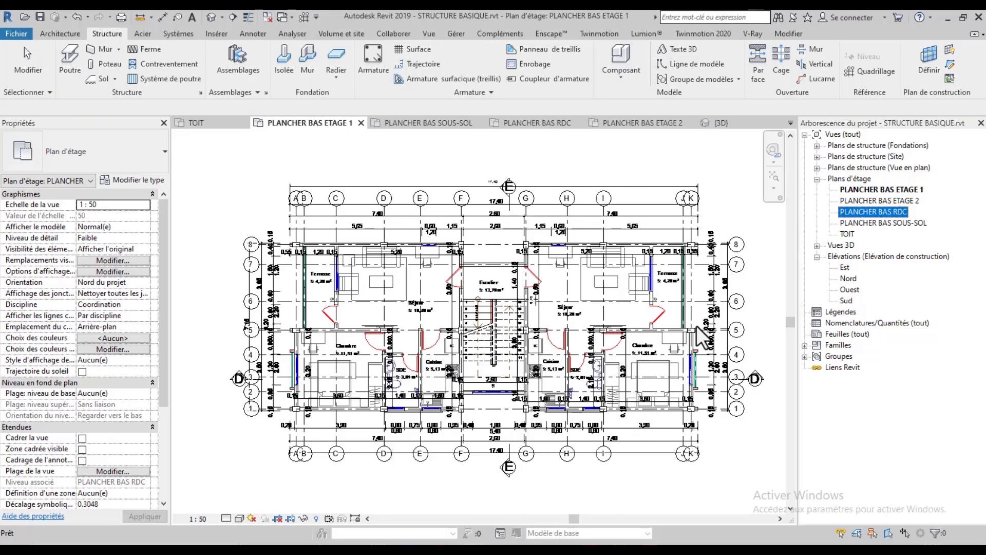
{"action": "scroll", "coordinate": [696, 325], "scroll_direction": "up", "scroll_amount": 5}
{"action": "scroll", "coordinate": [617, 297], "scroll_direction": "down", "scroll_amount": 6}
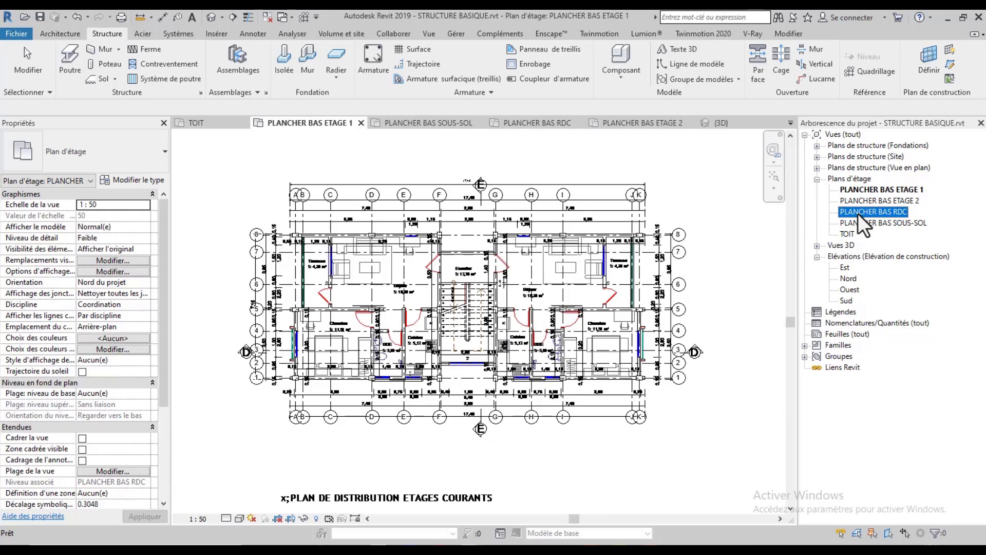
{"action": "double_click", "coordinate": [859, 213]}
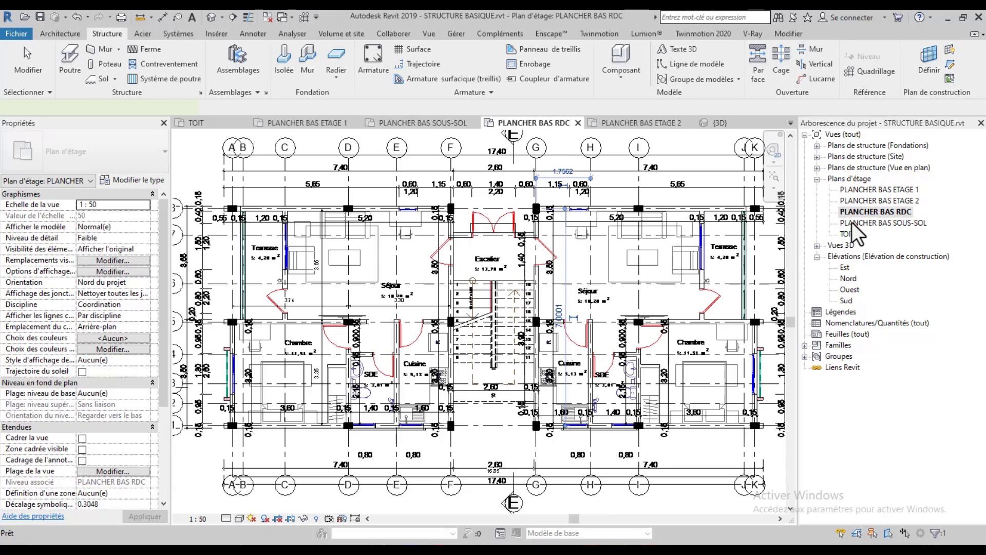
{"action": "left_click", "coordinate": [535, 209]}
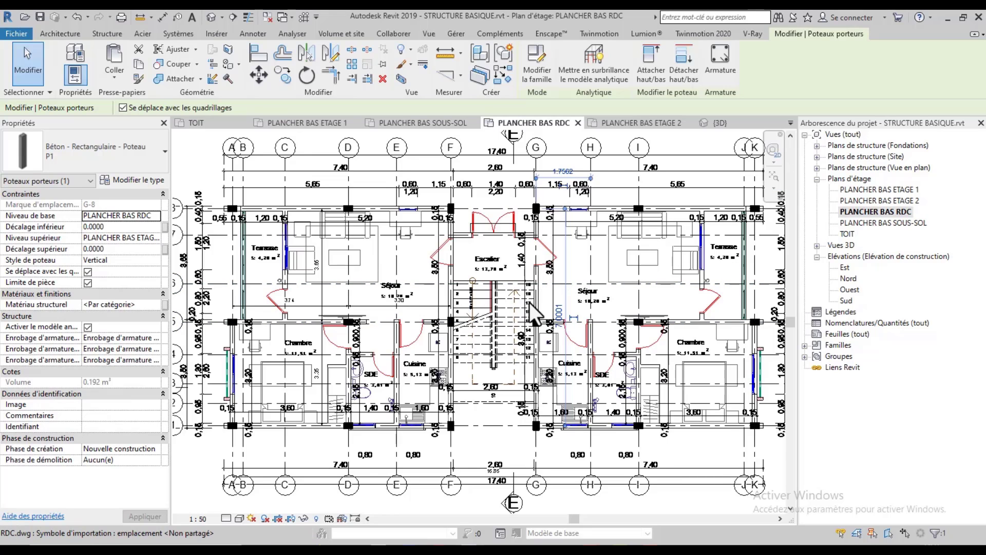
{"action": "scroll", "coordinate": [529, 302], "scroll_direction": "down", "scroll_amount": 3}
{"action": "scroll", "coordinate": [544, 395], "scroll_direction": "up", "scroll_amount": 2}
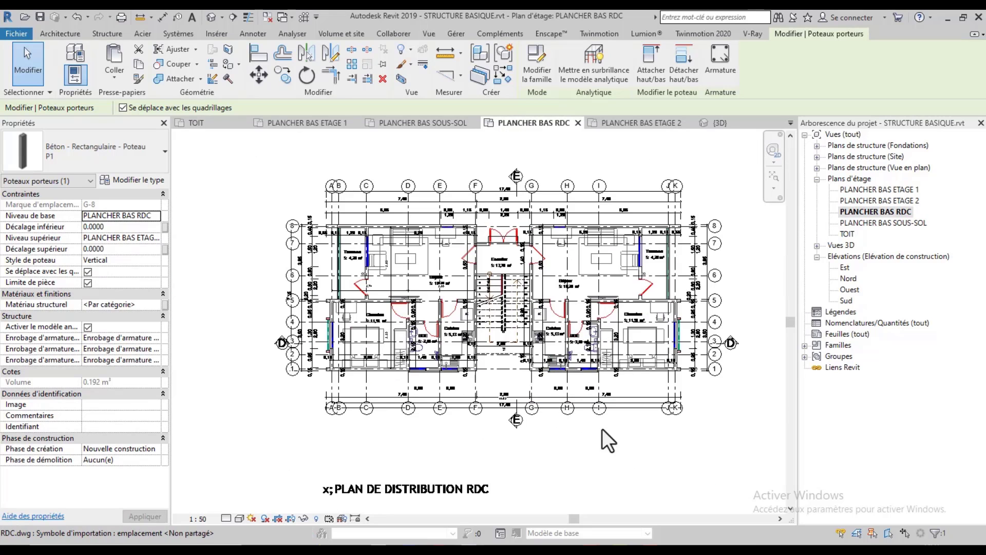
{"action": "left_click", "coordinate": [775, 382]}
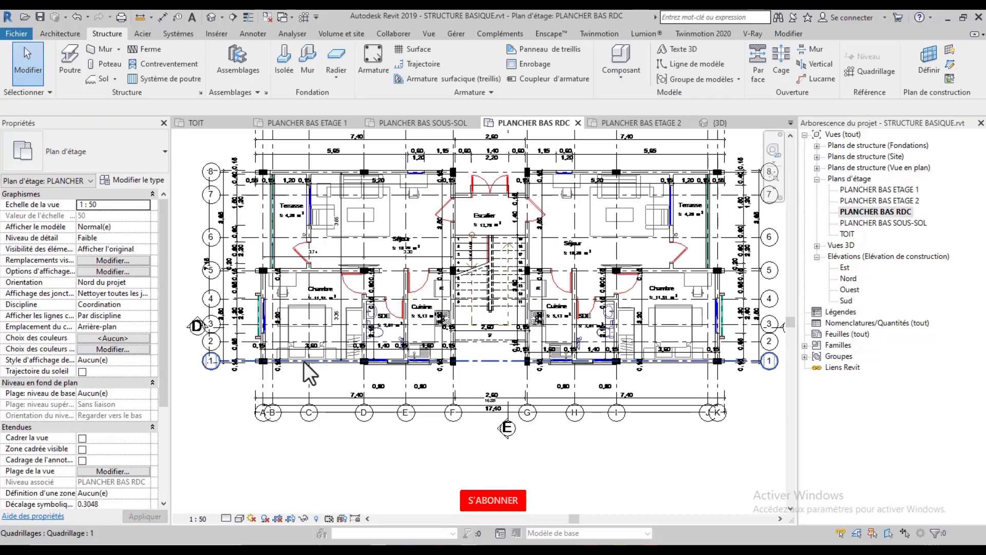
Step: Create view template PLAN DE STRUCTURE 1 from the PLANCHER BAS RDC plan, saving the project and replacing the existing template of that name
{"action": "scroll", "coordinate": [143, 364], "scroll_direction": "down", "scroll_amount": 4}
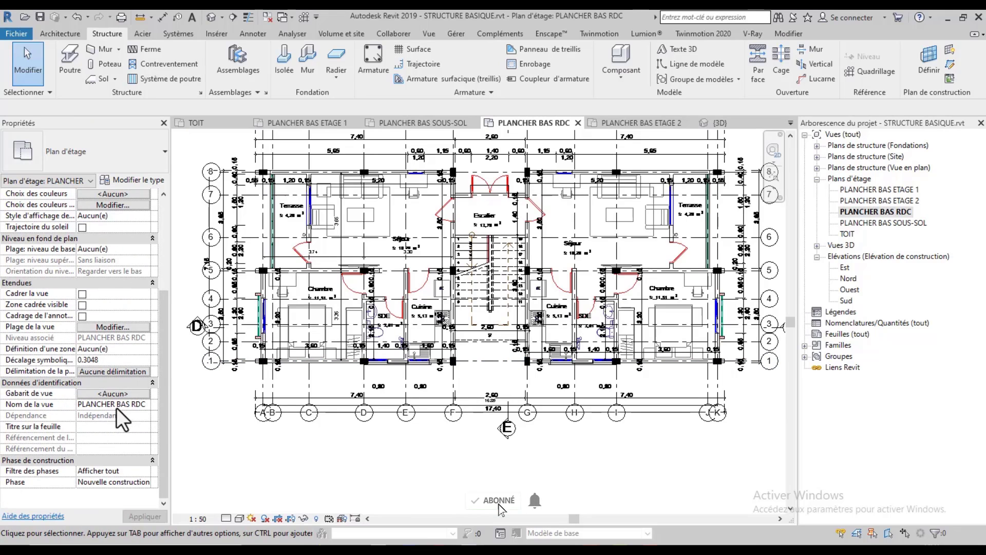
{"action": "scroll", "coordinate": [287, 392], "scroll_direction": "up", "scroll_amount": 3}
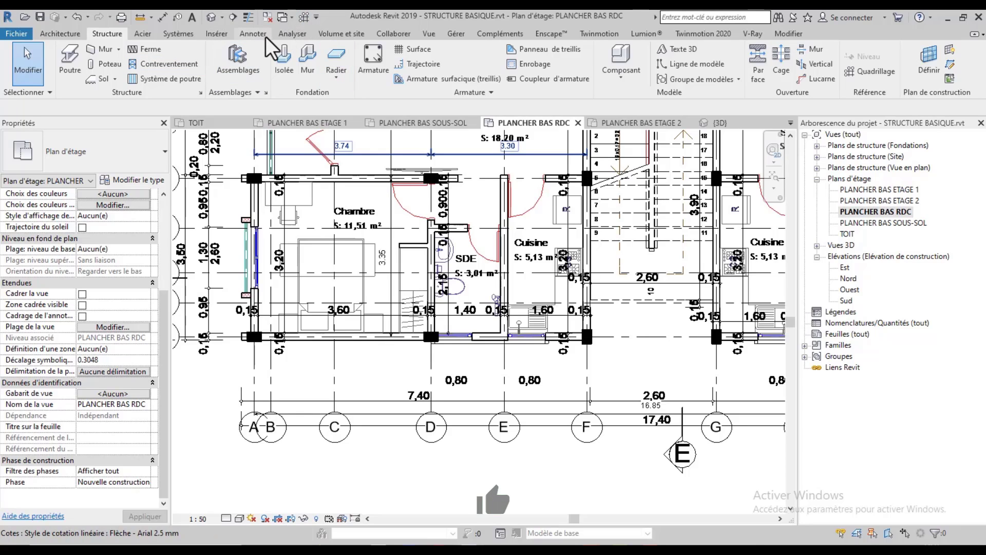
{"action": "left_click", "coordinate": [251, 32]}
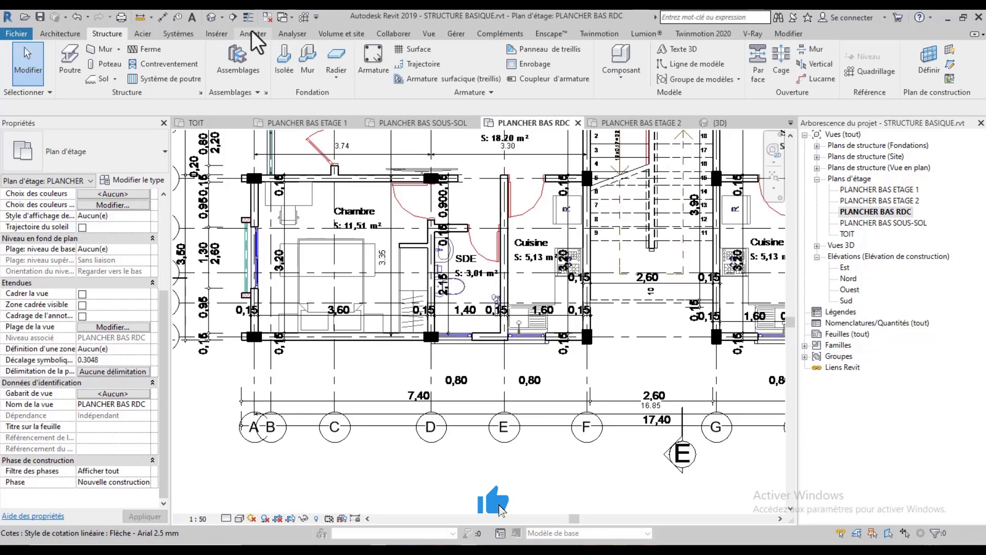
{"action": "left_click", "coordinate": [424, 35]}
{"action": "left_click", "coordinate": [69, 75]}
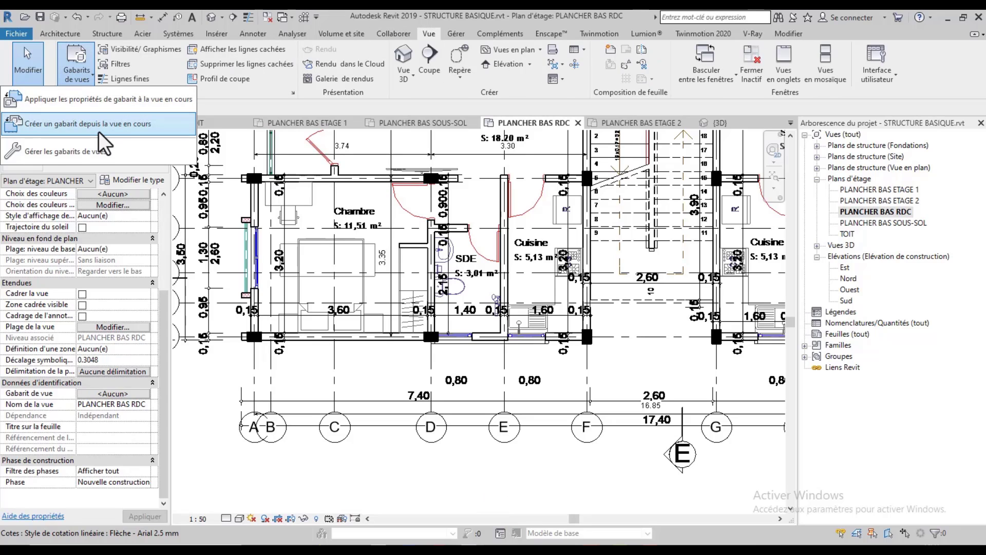
{"action": "left_click", "coordinate": [99, 129]}
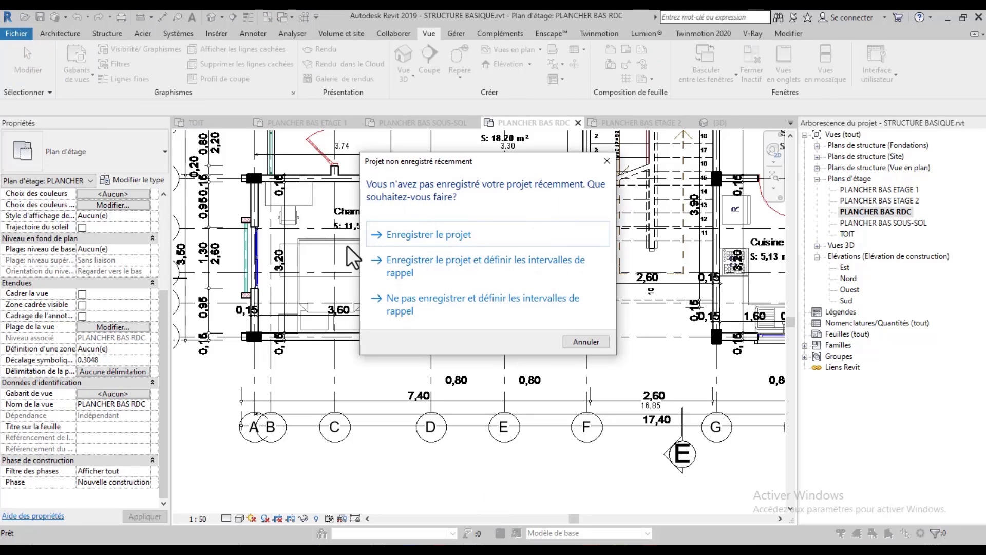
{"action": "left_click", "coordinate": [412, 247]}
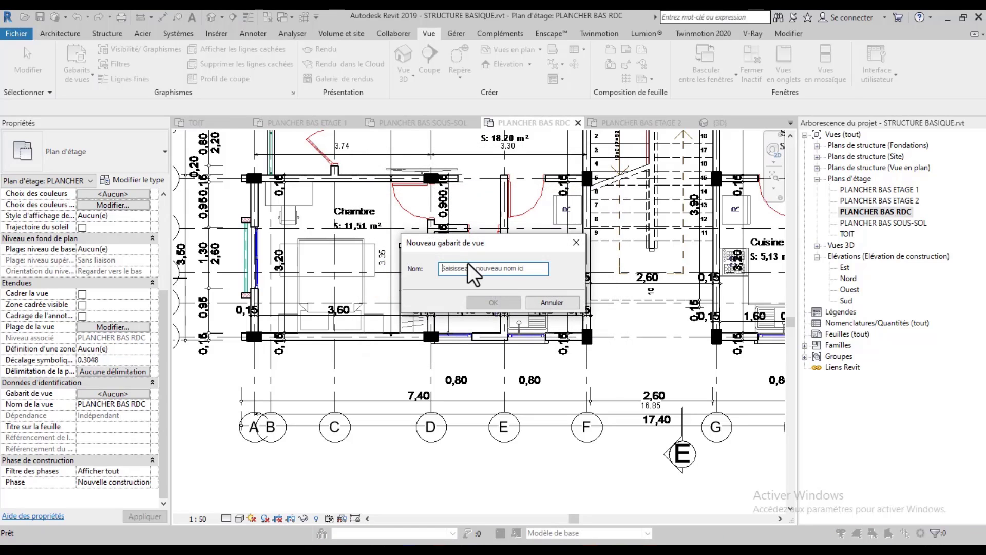
{"action": "type", "text": "PLAN DE STRUCTURE 1"}
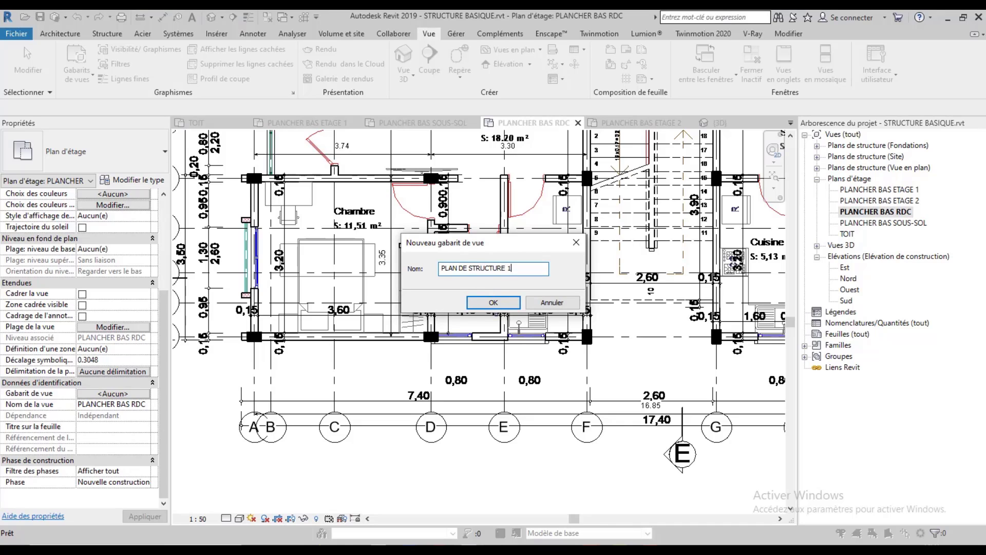
{"action": "key", "text": "Return"}
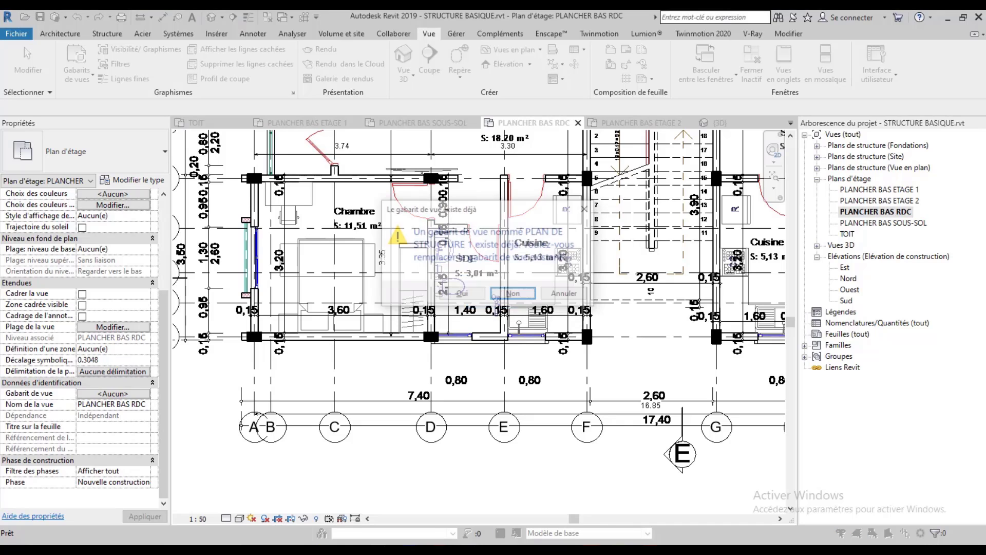
{"action": "left_click", "coordinate": [453, 296]}
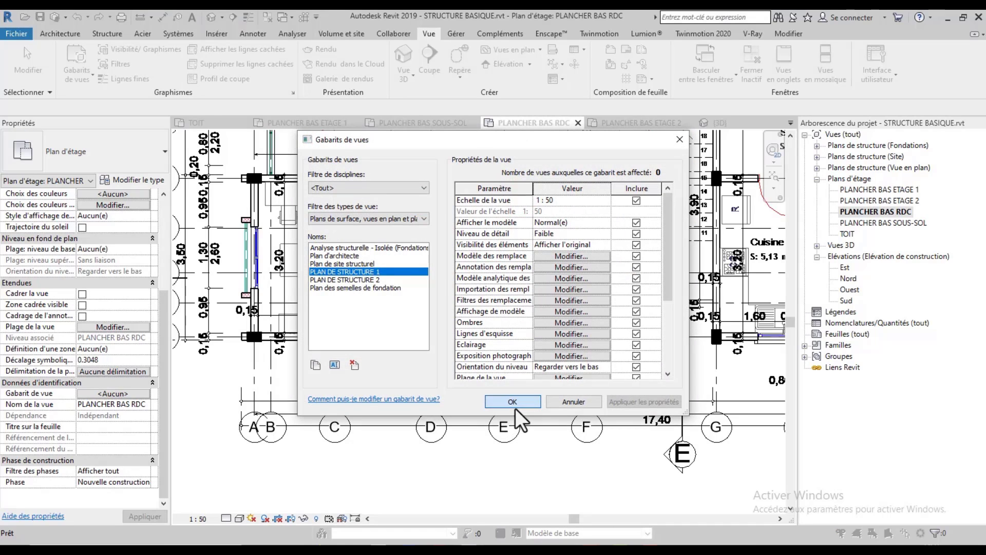
{"action": "left_click", "coordinate": [509, 405]}
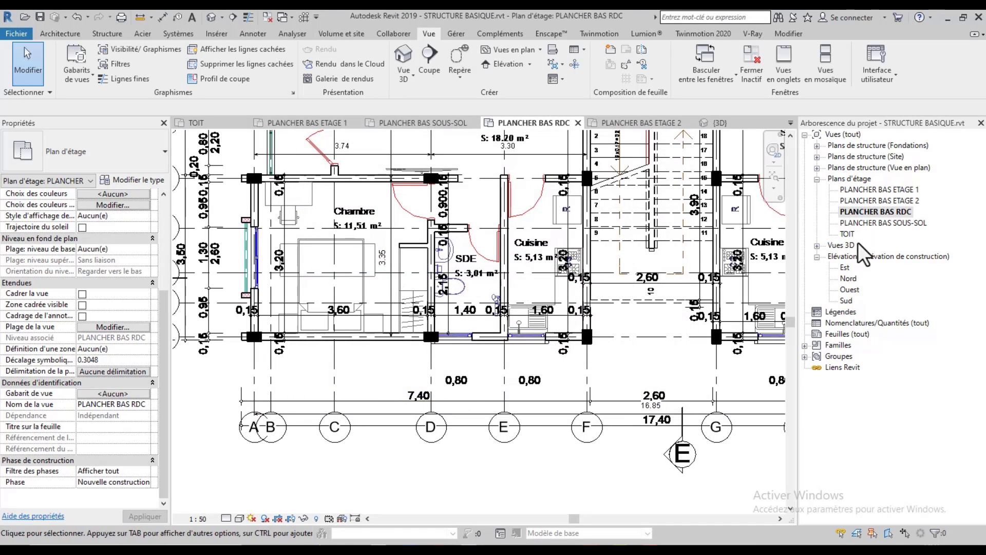
Step: Assign the view template PLAN DE STRUCTURE 1 to the PLANCHER BAS ETAGE 1 floor plan
{"action": "double_click", "coordinate": [885, 187]}
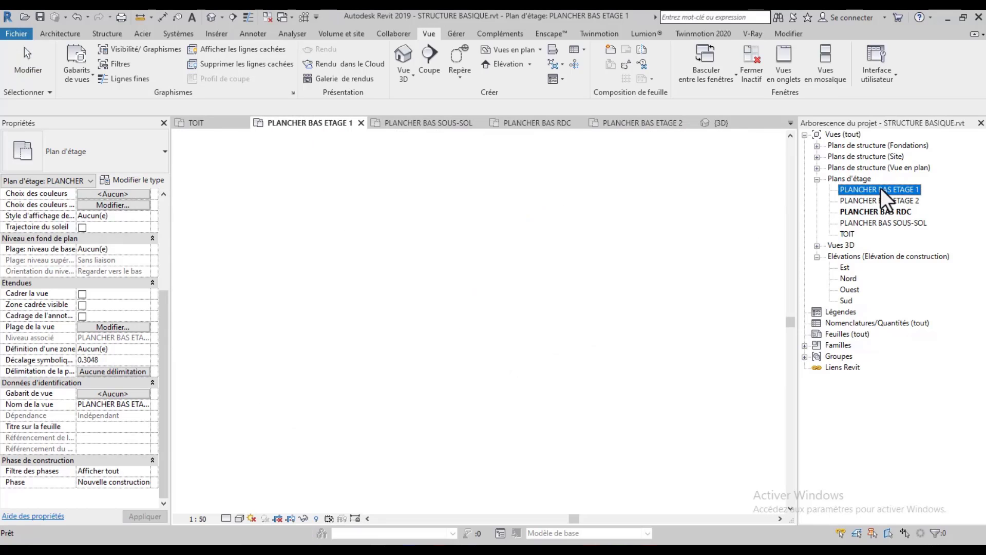
{"action": "scroll", "coordinate": [484, 238], "scroll_direction": "up", "scroll_amount": 3}
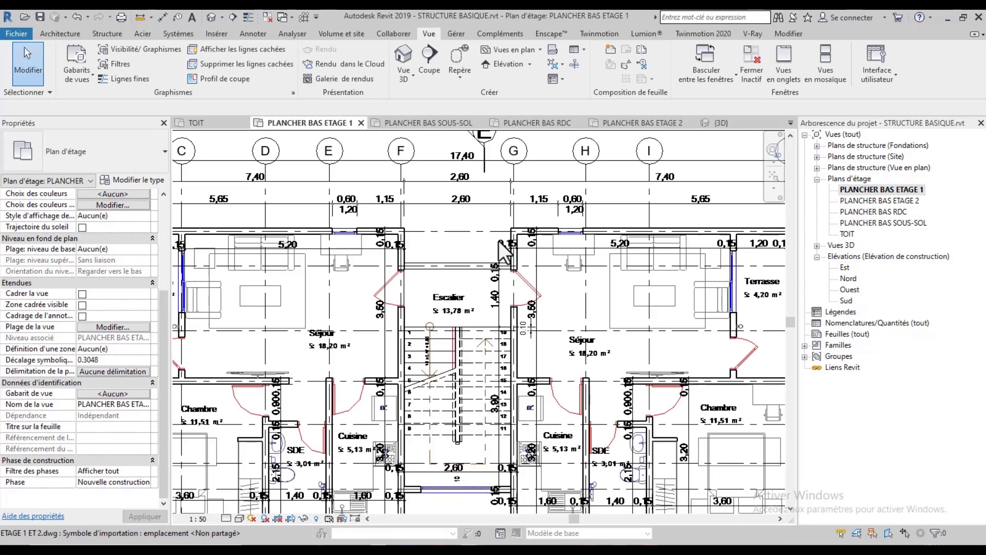
{"action": "scroll", "coordinate": [490, 274], "scroll_direction": "down", "scroll_amount": 3}
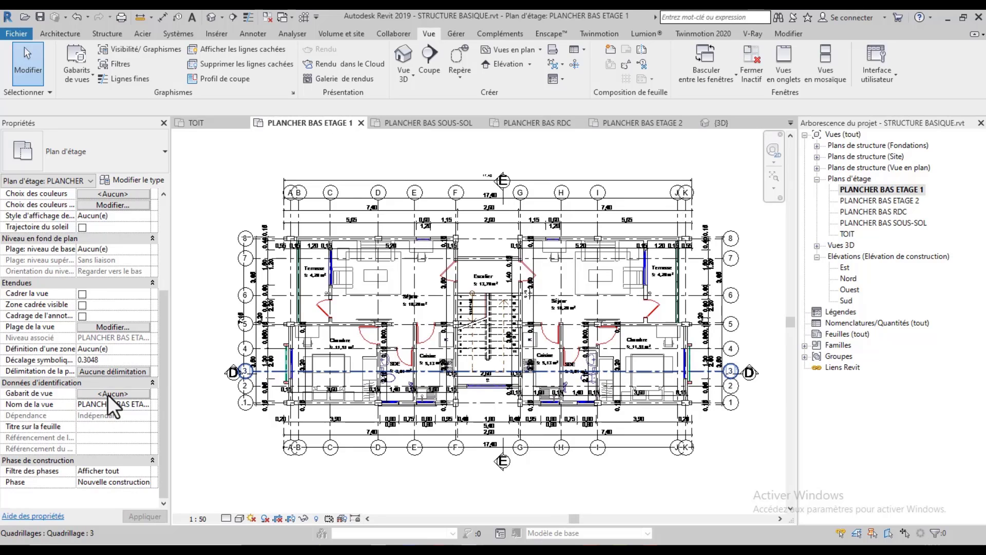
{"action": "left_click", "coordinate": [109, 394]}
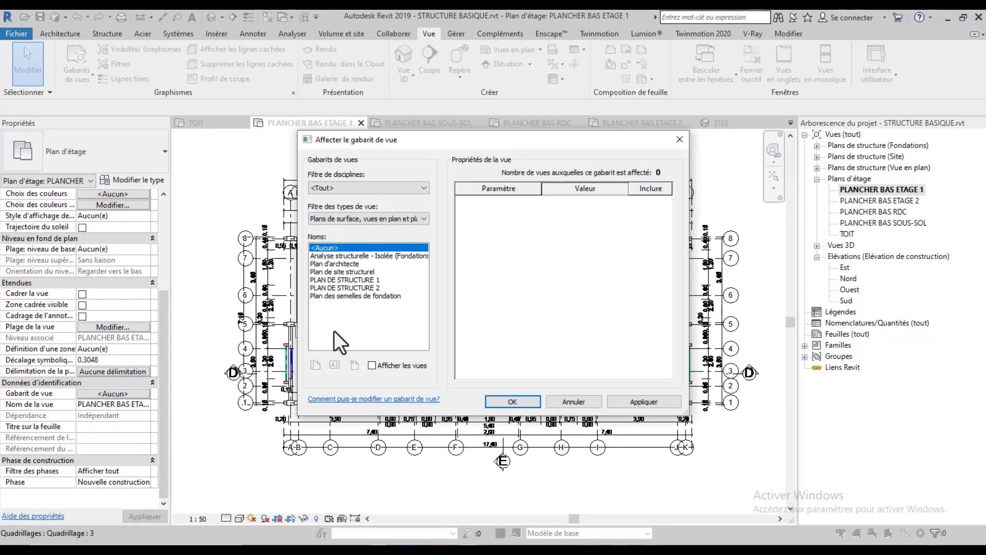
{"action": "left_click", "coordinate": [324, 279]}
{"action": "left_click", "coordinate": [512, 401]}
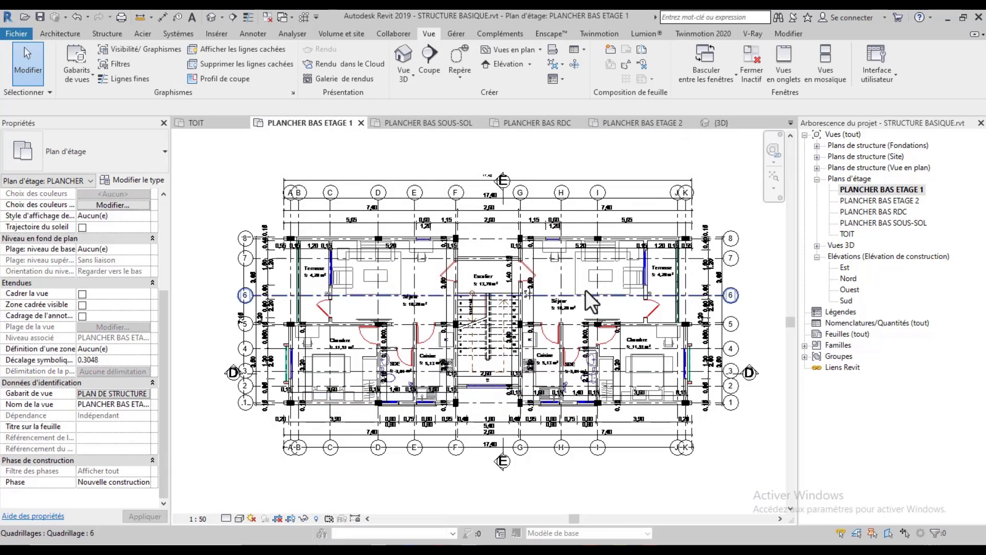
Step: Assign the view template PLAN DE STRUCTURE 1 to the PLANCHER BAS ETAGE 2 floor plan and compare it with PLANCHER BAS ETAGE 1
{"action": "double_click", "coordinate": [896, 200]}
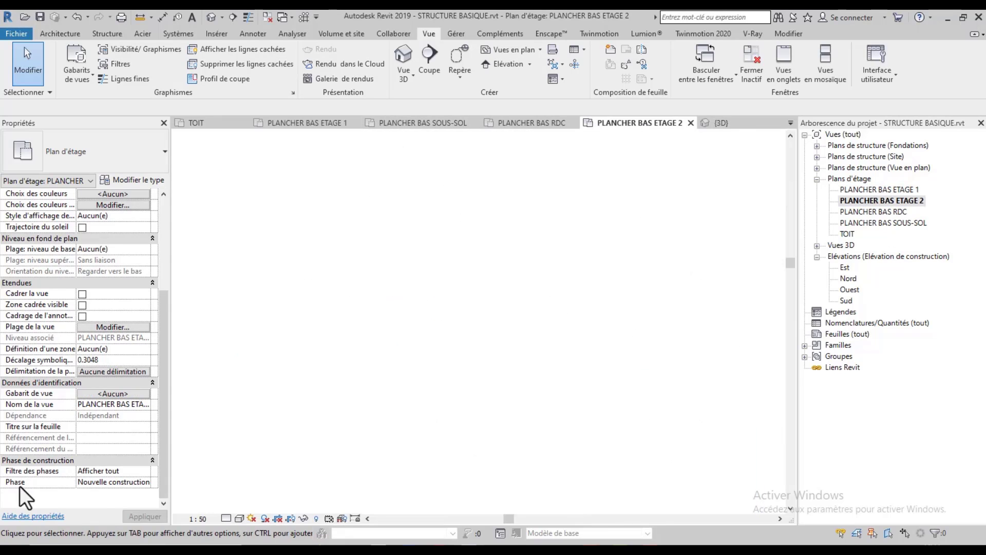
{"action": "left_click", "coordinate": [113, 394]}
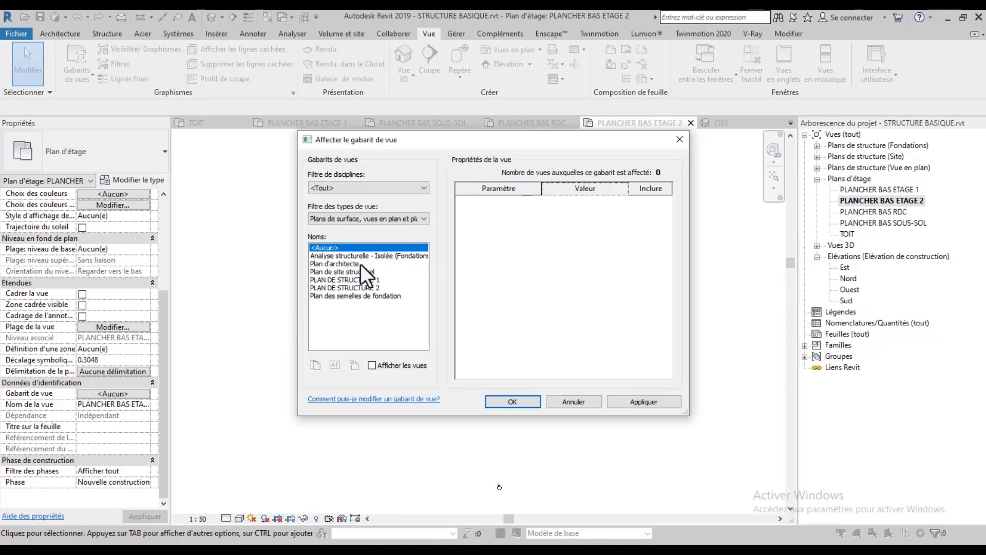
{"action": "double_click", "coordinate": [359, 279]}
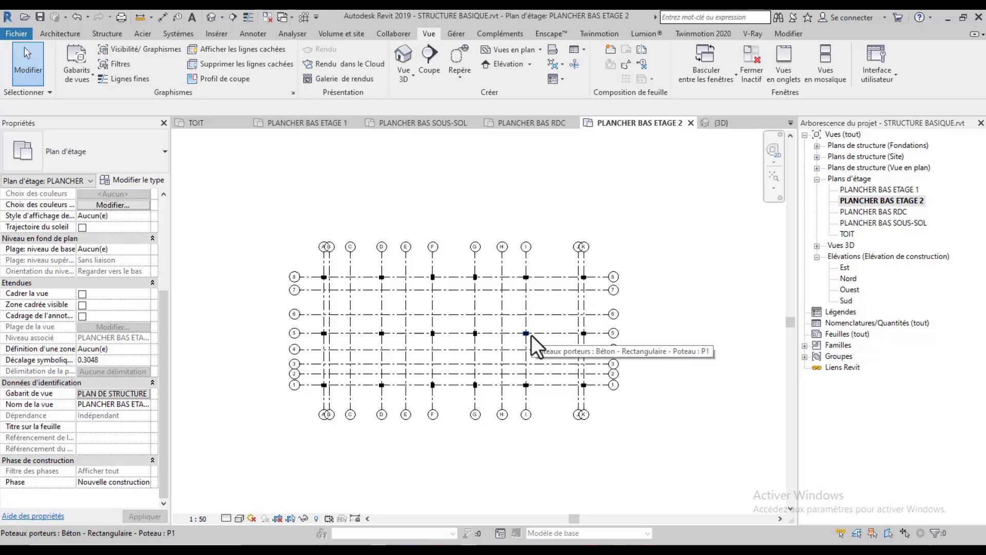
{"action": "double_click", "coordinate": [893, 191]}
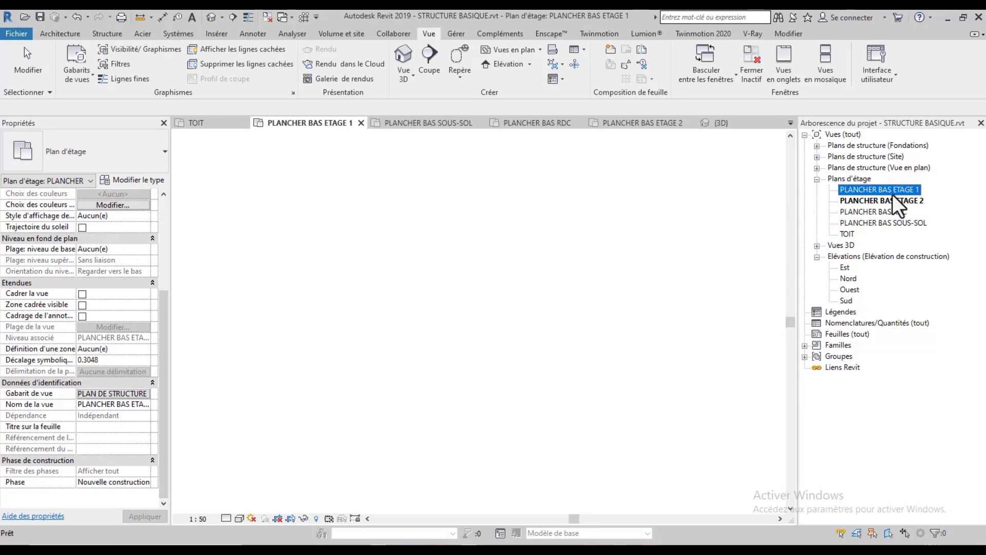
{"action": "double_click", "coordinate": [889, 199]}
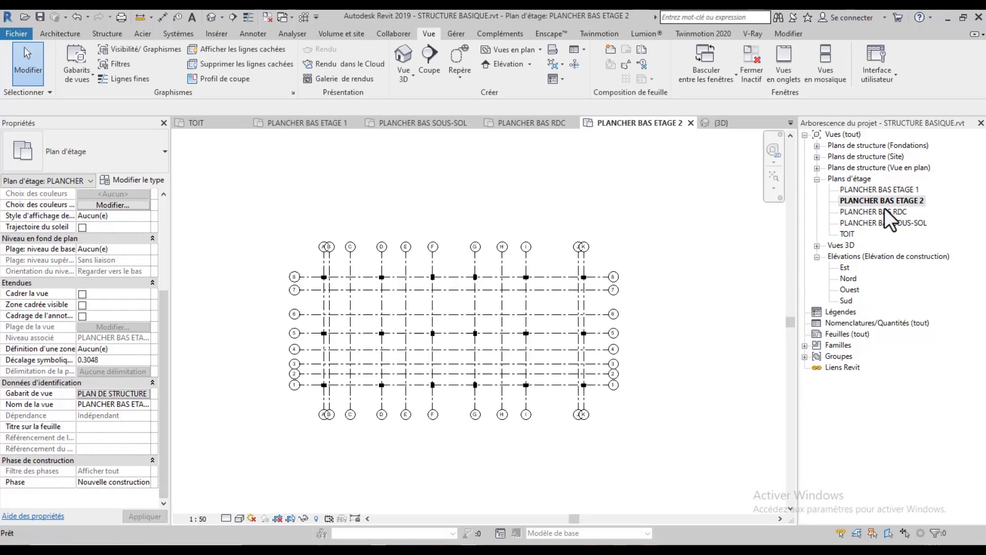
Step: Assign the view template PLAN DE STRUCTURE 1 to the TOIT floor plan and check how its columns are displayed
{"action": "double_click", "coordinate": [847, 235]}
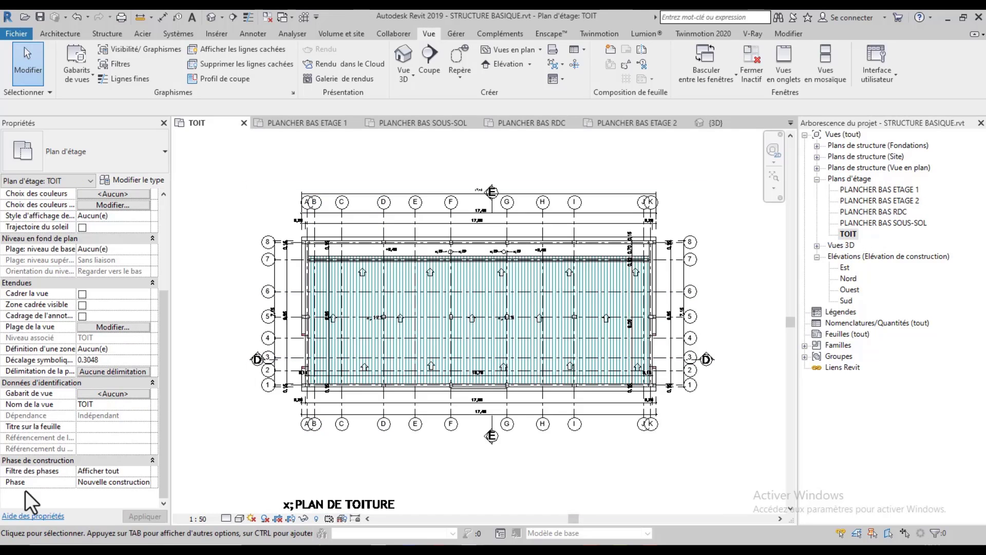
{"action": "left_click", "coordinate": [106, 394]}
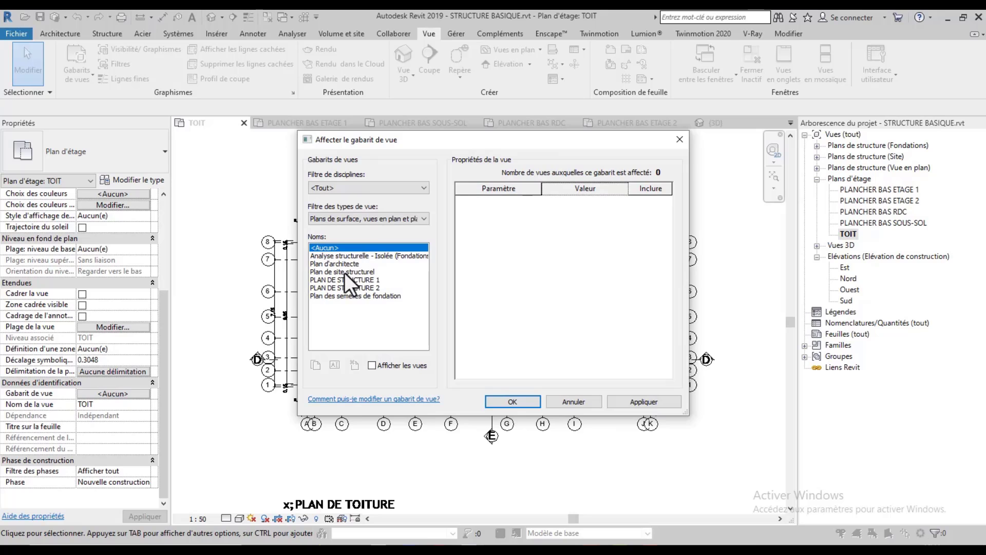
{"action": "left_click", "coordinate": [345, 279]}
{"action": "left_click", "coordinate": [504, 403]}
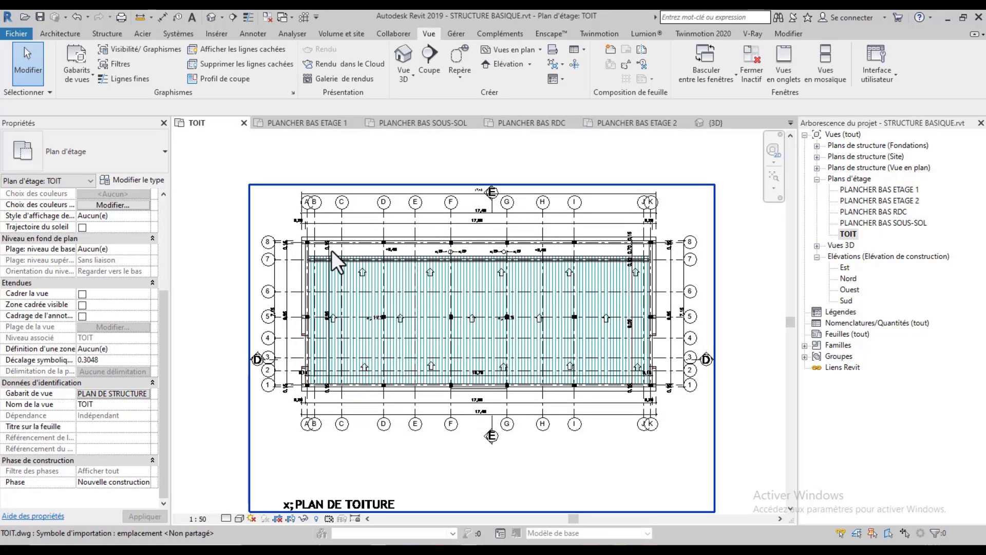
{"action": "scroll", "coordinate": [626, 244], "scroll_direction": "up", "scroll_amount": 2}
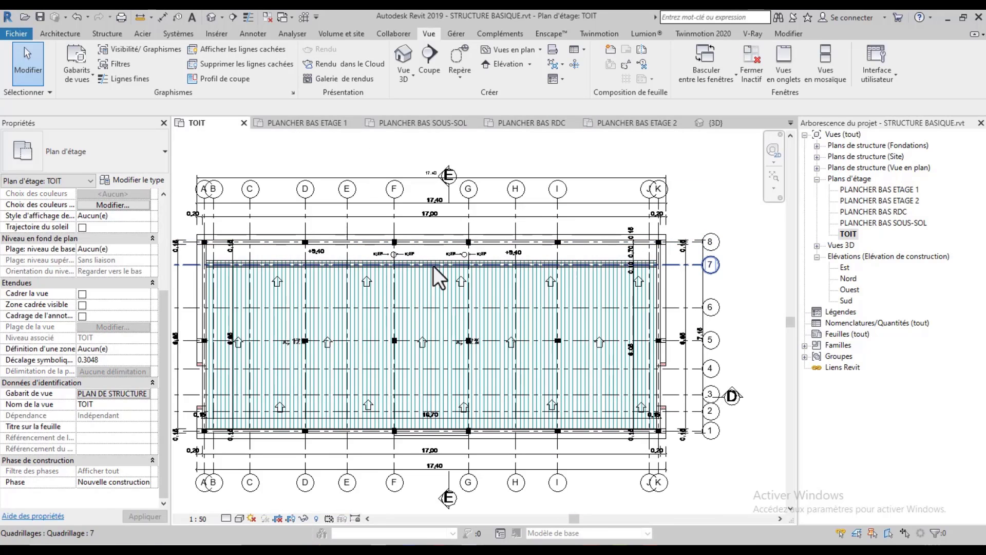
{"action": "left_click", "coordinate": [616, 392]}
{"action": "scroll", "coordinate": [616, 360], "scroll_direction": "down", "scroll_amount": 1}
{"action": "key", "text": "Escape"}
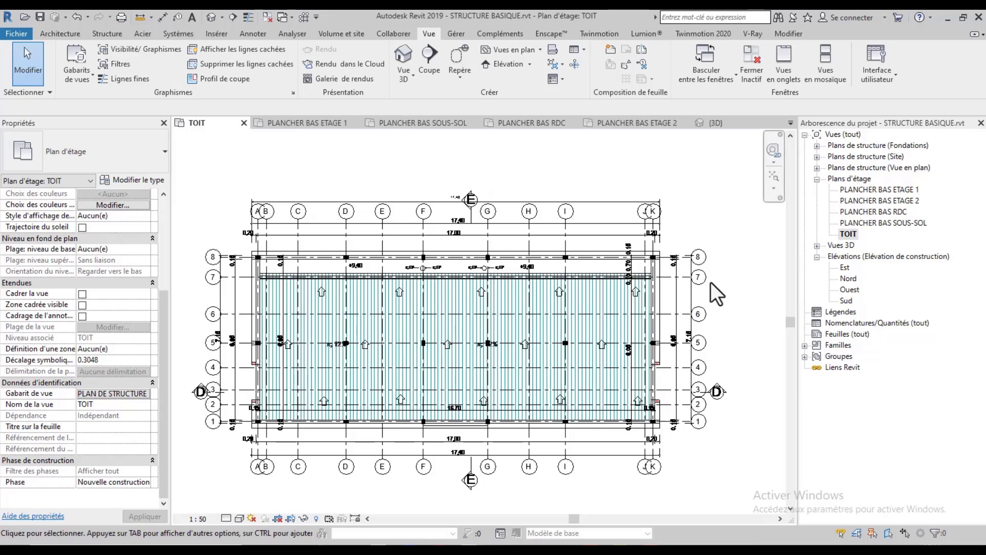
{"action": "scroll", "coordinate": [727, 270], "scroll_direction": "down", "scroll_amount": 1}
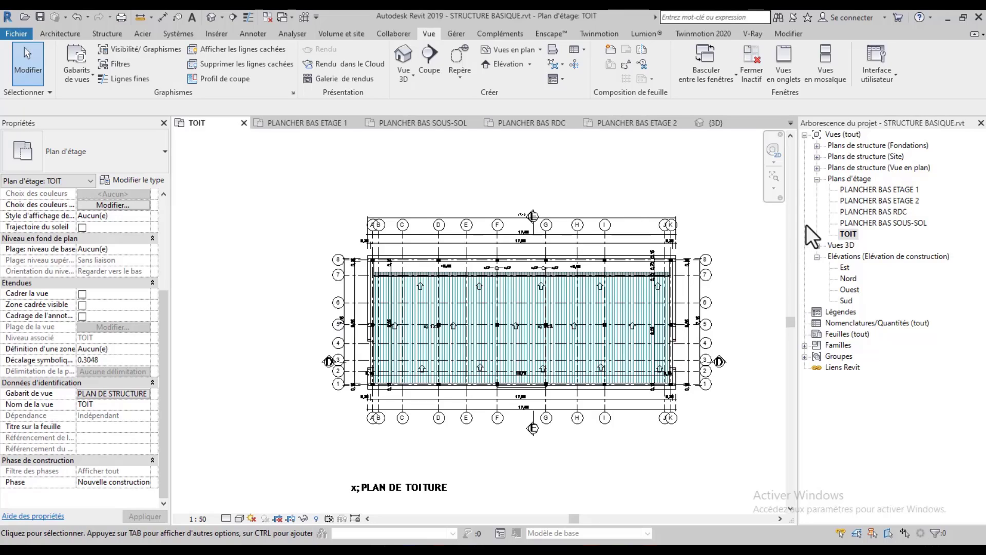
Step: In the PLANCHER BAS SOUS-SOL plan, start an isolated foundation and duplicate the M_Base-Rectangulaire 1800 x 1200 x 450mm type as S1
{"action": "double_click", "coordinate": [861, 221]}
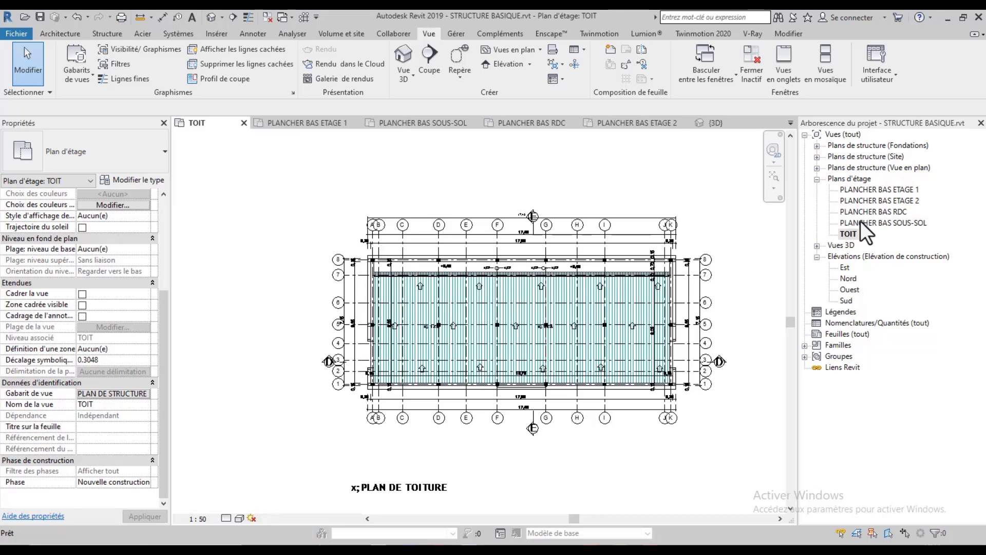
{"action": "scroll", "coordinate": [710, 409], "scroll_direction": "down", "scroll_amount": 2}
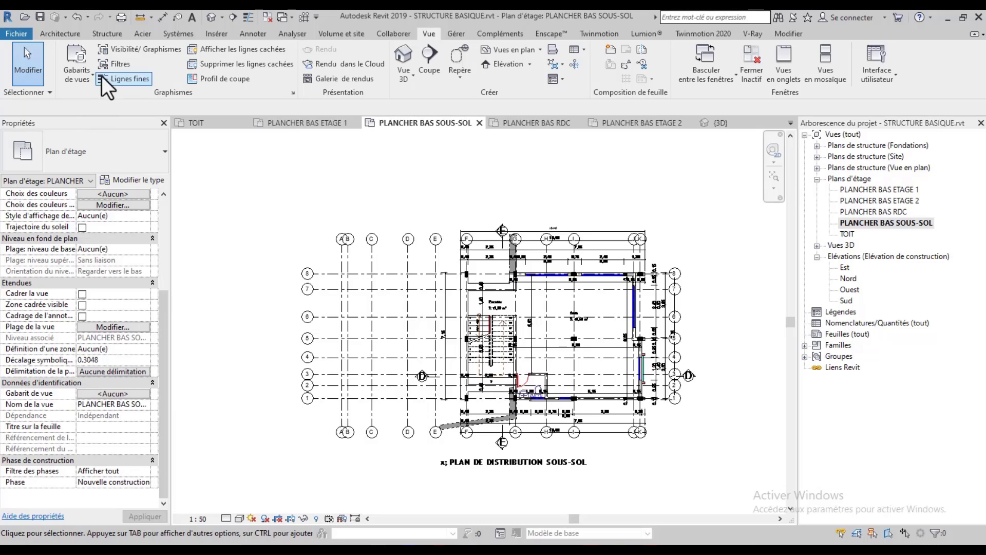
{"action": "left_click", "coordinate": [107, 33]}
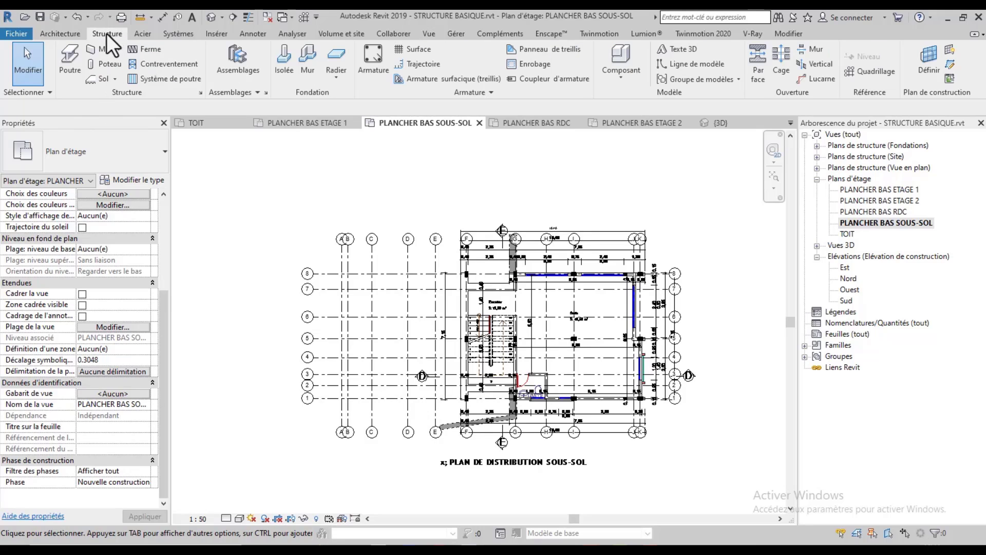
{"action": "left_click", "coordinate": [274, 68]}
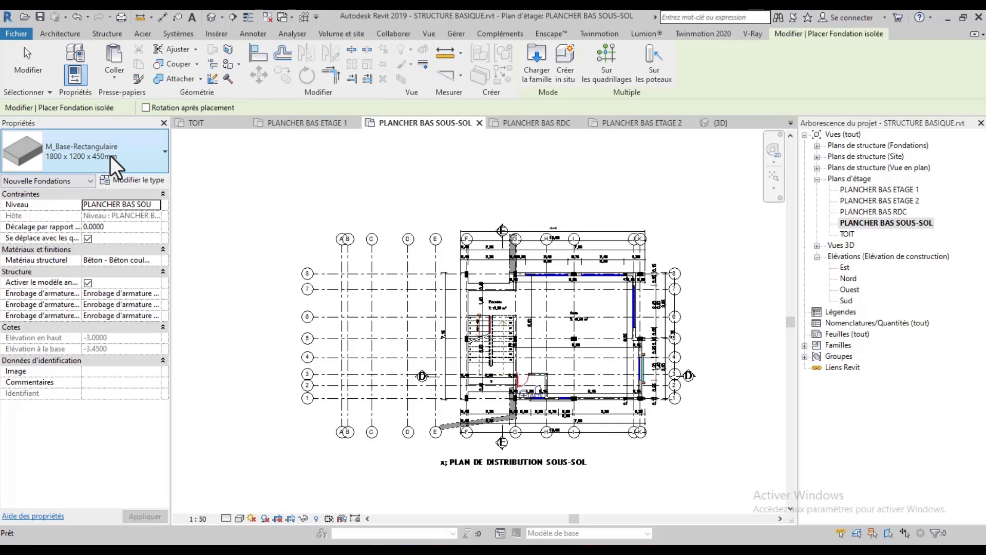
{"action": "left_click", "coordinate": [144, 183]}
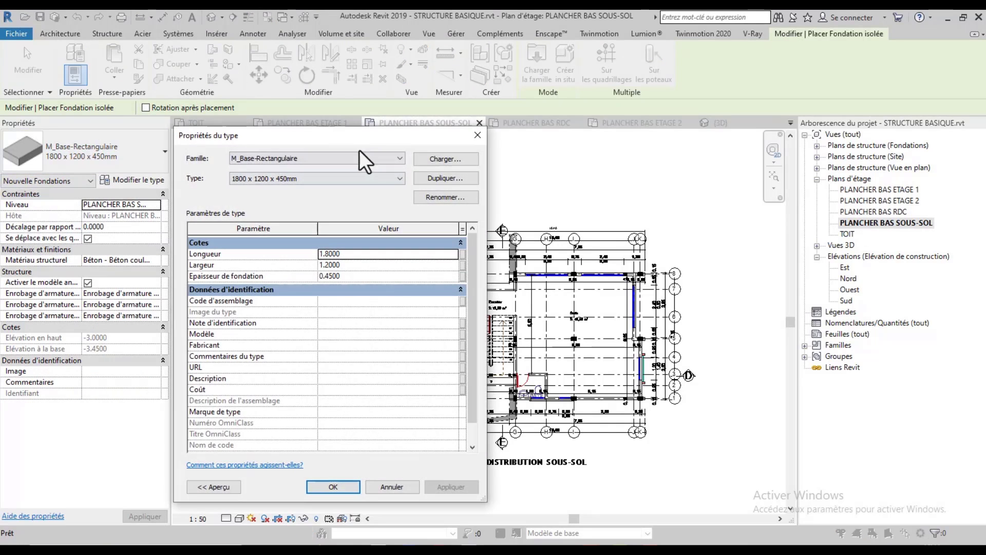
{"action": "left_click", "coordinate": [458, 179]}
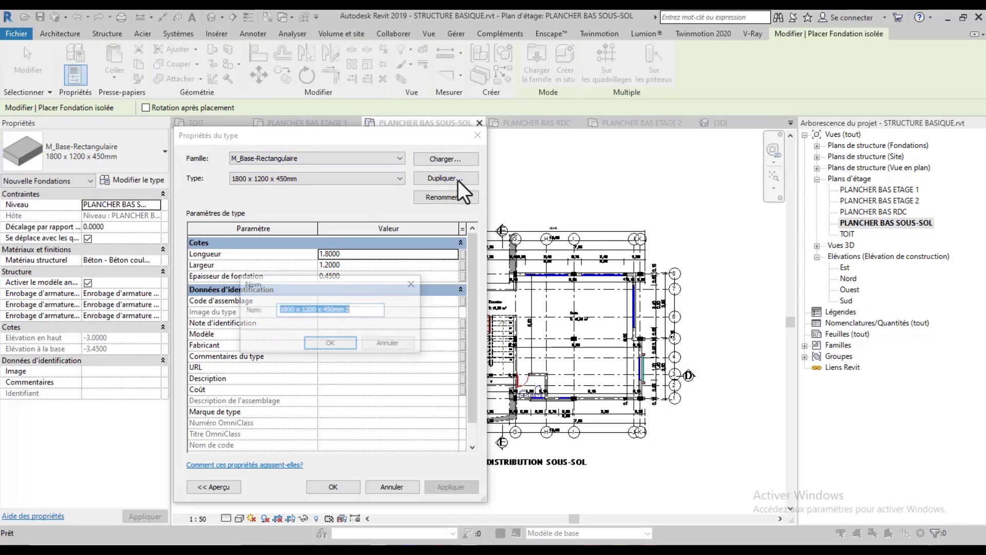
{"action": "type", "text": "S1"}
{"action": "key", "text": "Return"}
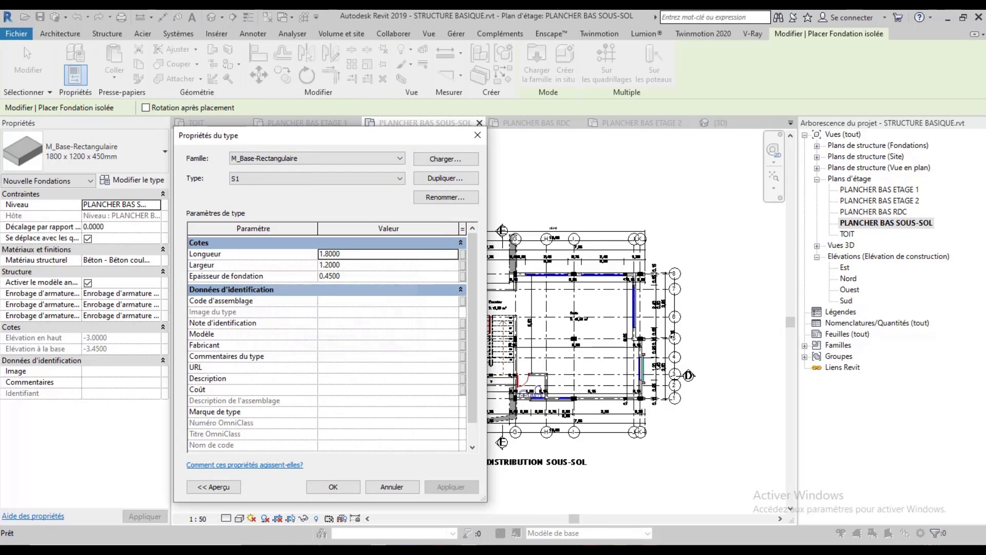
Step: Set footing type S1 to a length of 1.5, a width of 1.5 and a foundation thickness of 0.35
{"action": "left_click", "coordinate": [397, 254]}
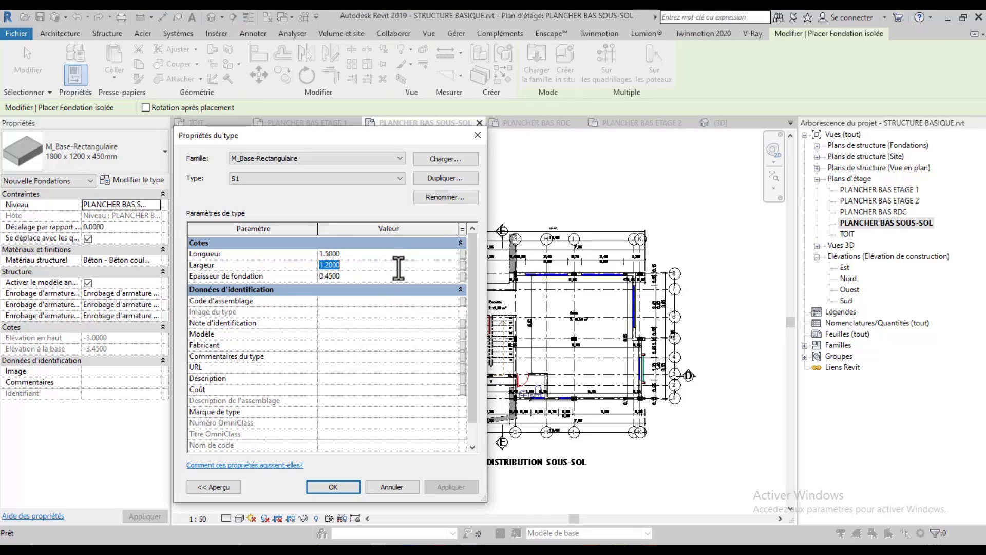
{"action": "type", "text": "1.5"}
{"action": "key", "text": "Tab"}
{"action": "type", "text": ".35"}
{"action": "left_click", "coordinate": [349, 485]}
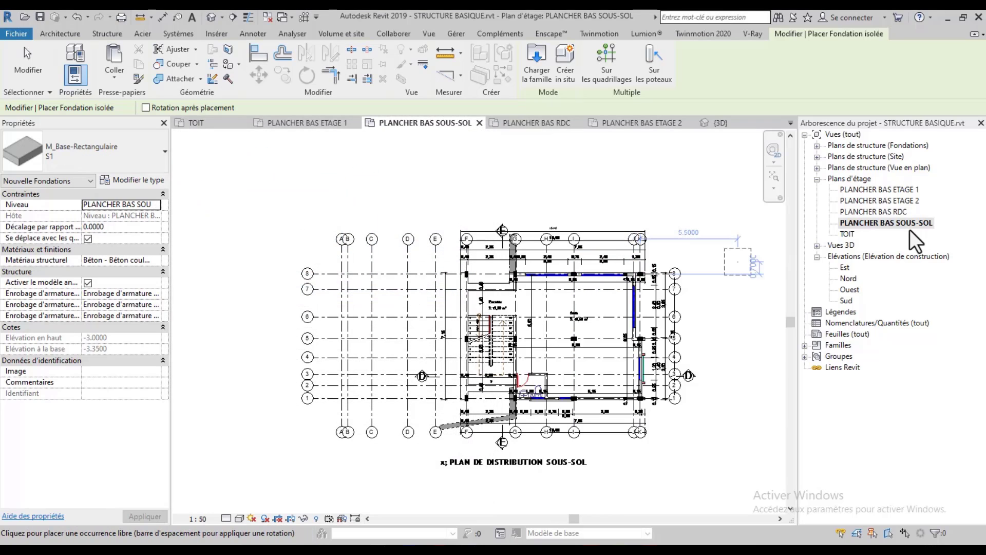
Step: Place S1 footings under all basement columns between grids F and K, with the level set to Fondation SOUS-SOL
{"action": "left_click", "coordinate": [157, 204]}
{"action": "left_click", "coordinate": [130, 216]}
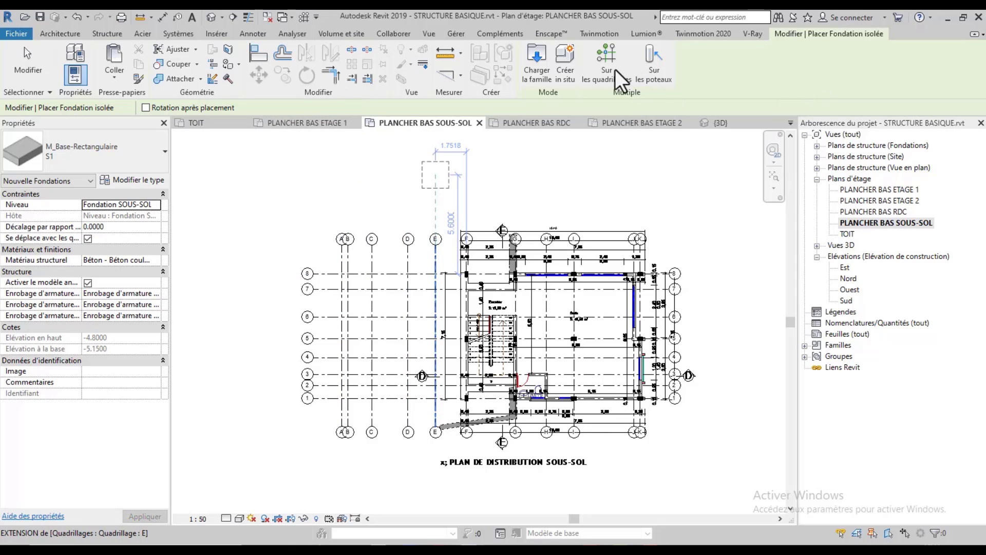
{"action": "left_click", "coordinate": [653, 70]}
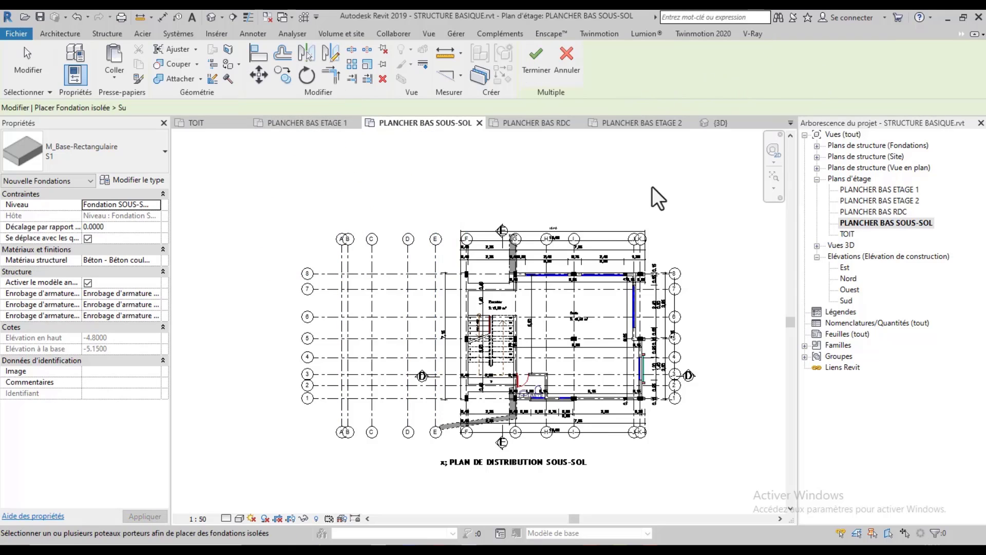
{"action": "left_click_drag", "start_coordinate": [450, 231], "coordinate": [705, 447]}
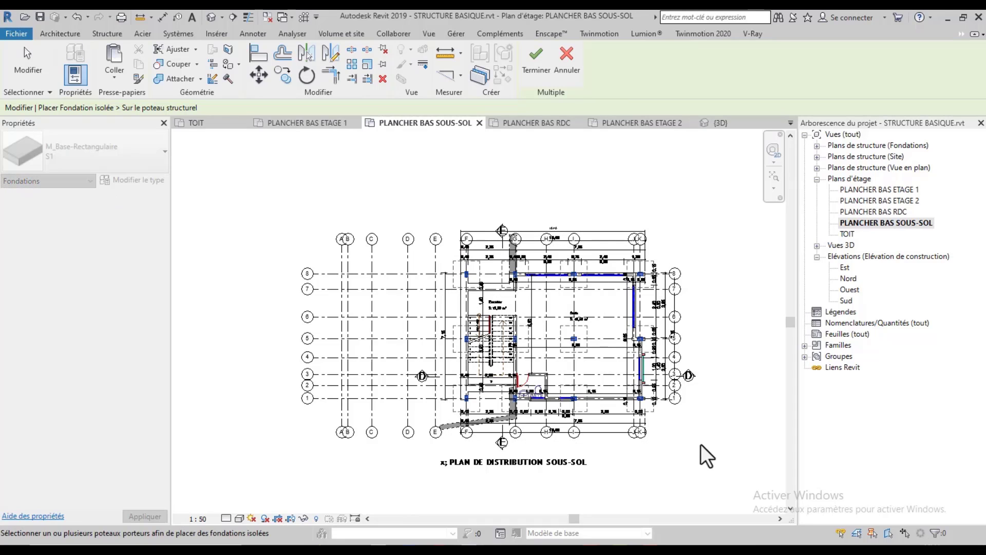
{"action": "left_click", "coordinate": [536, 61]}
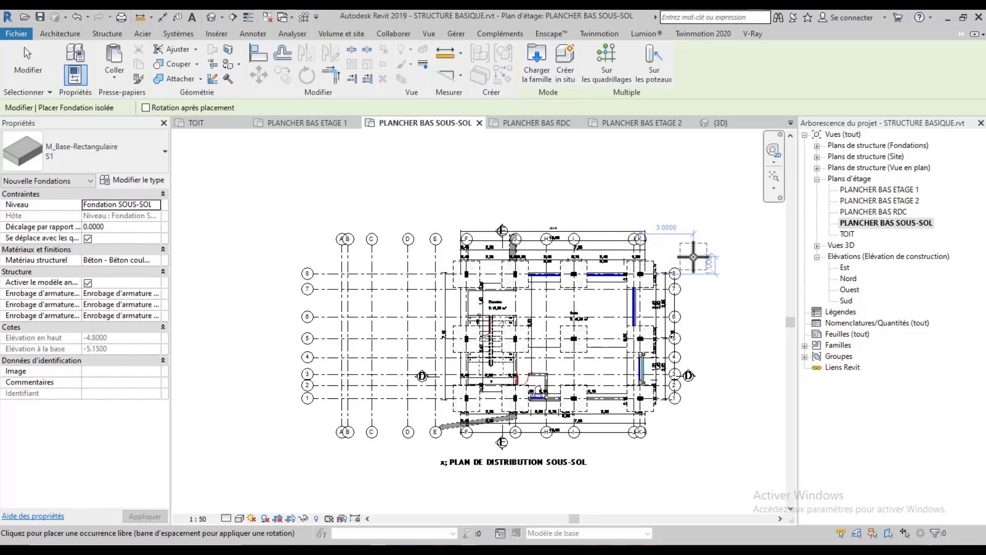
{"action": "key", "text": "Escape"}
{"action": "key", "text": "Escape"}
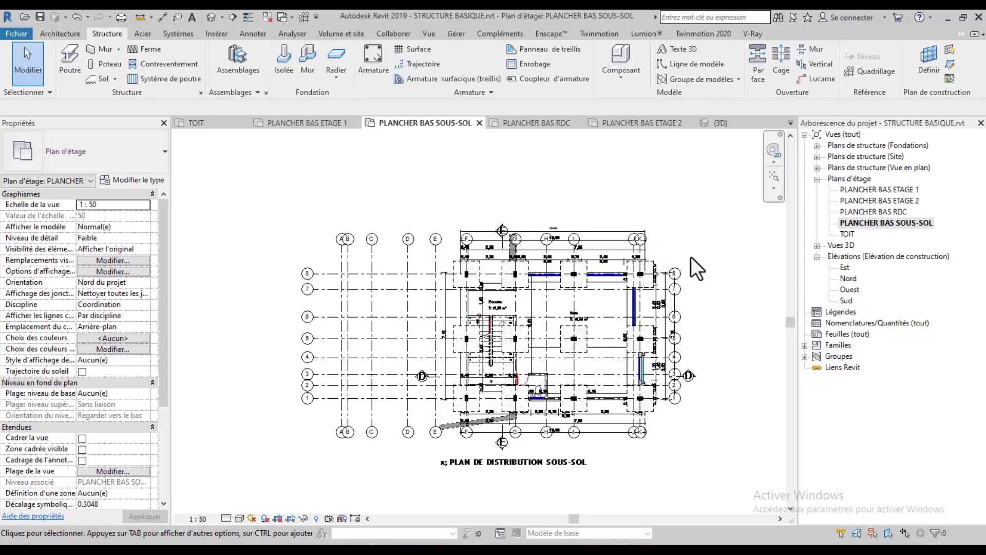
Step: Check the level assigned to the footing at grid intersection K-8
{"action": "left_click", "coordinate": [651, 264]}
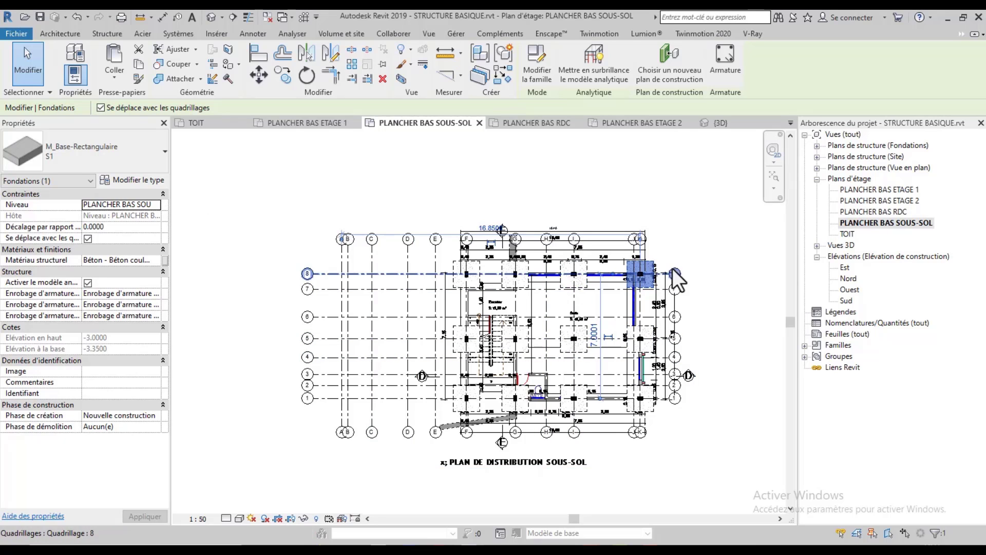
{"action": "scroll", "coordinate": [657, 276], "scroll_direction": "up", "scroll_amount": 4}
{"action": "key", "text": "Escape"}
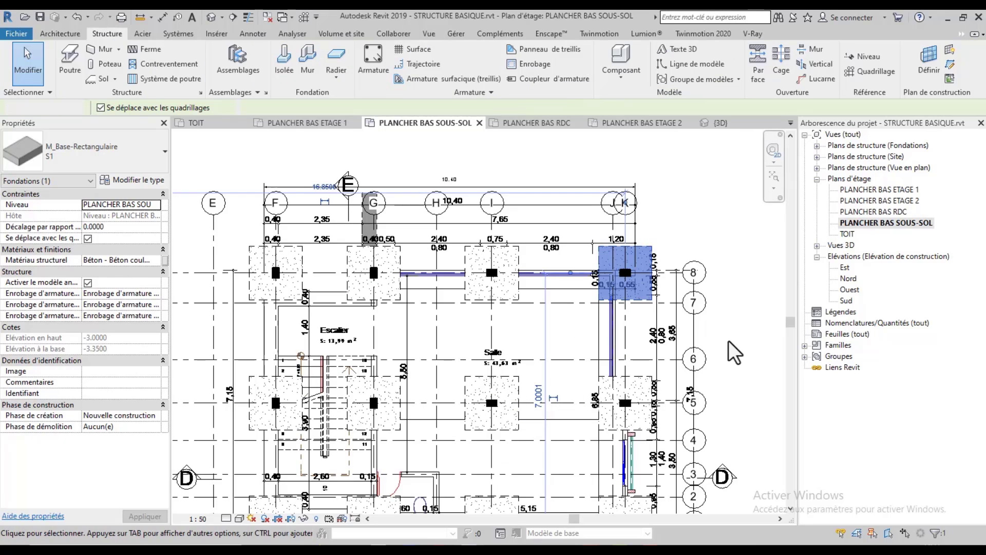
{"action": "left_click", "coordinate": [649, 252]}
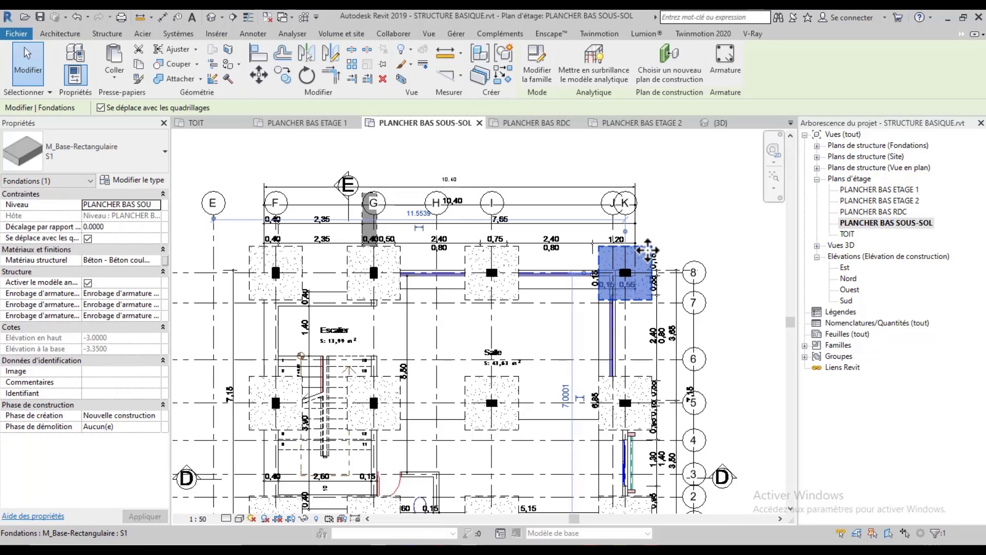
{"action": "left_click", "coordinate": [156, 204]}
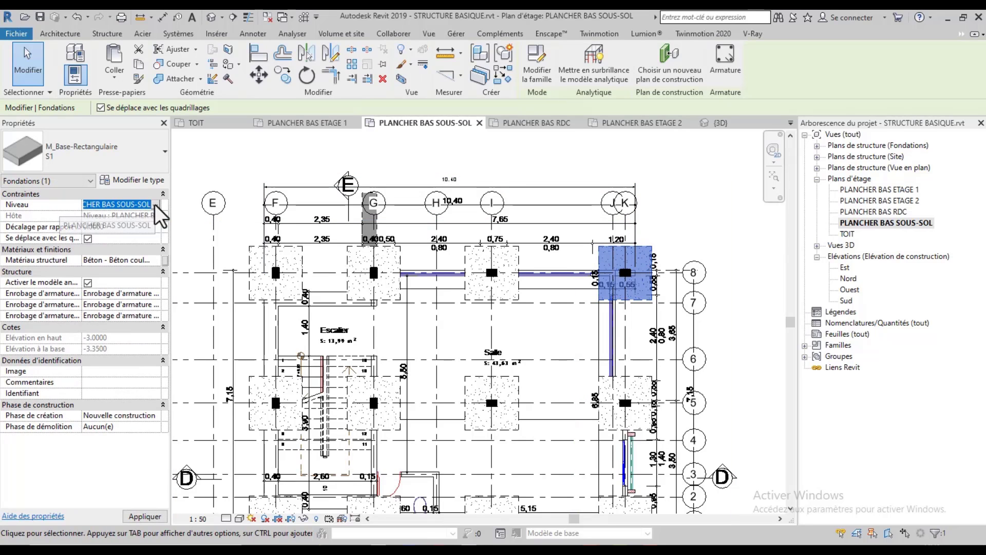
{"action": "left_click", "coordinate": [108, 225]}
{"action": "left_click", "coordinate": [676, 250]}
{"action": "left_click", "coordinate": [648, 254]}
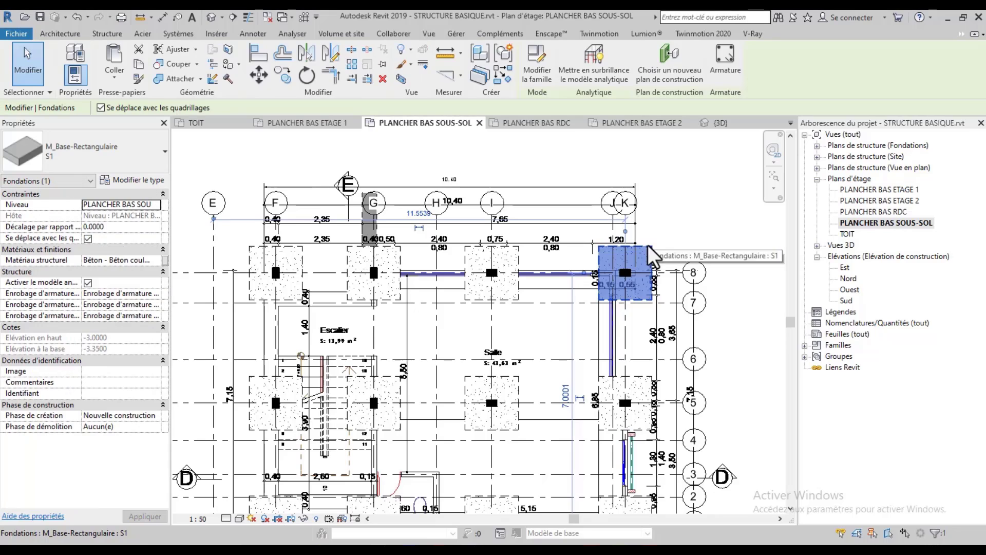
Step: Select all S1 footings visible in the basement plan and set their level to Fondation SOUS-SOL
{"action": "right_click", "coordinate": [647, 255]}
{"action": "mouse_move", "coordinate": [747, 403]}
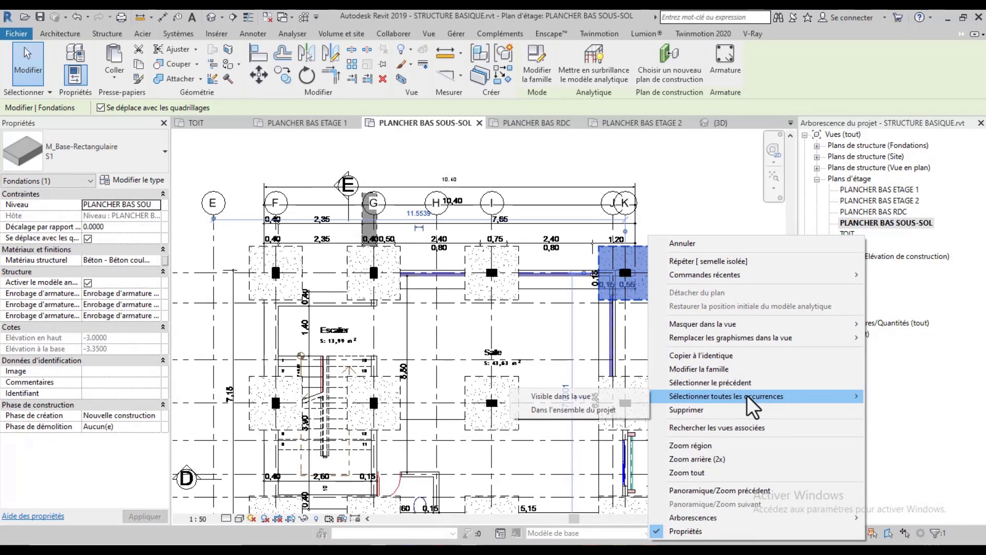
{"action": "left_click", "coordinate": [599, 397]}
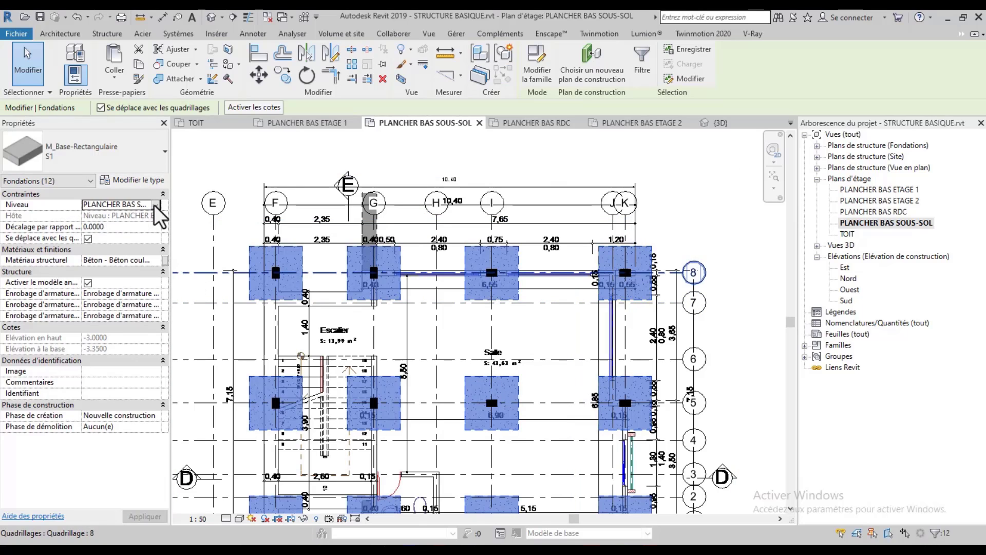
{"action": "left_click", "coordinate": [156, 205]}
{"action": "left_click", "coordinate": [114, 234]}
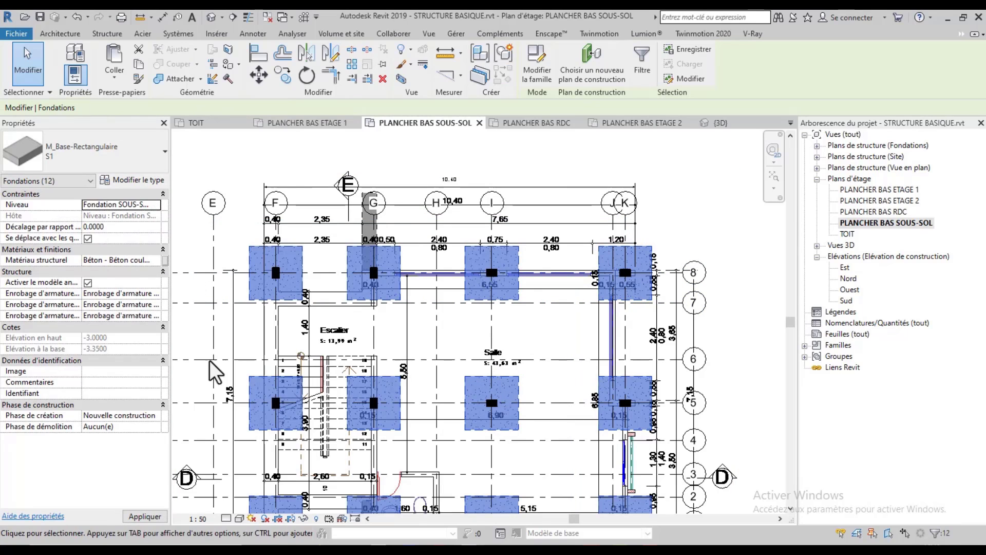
{"action": "left_click", "coordinate": [144, 516]}
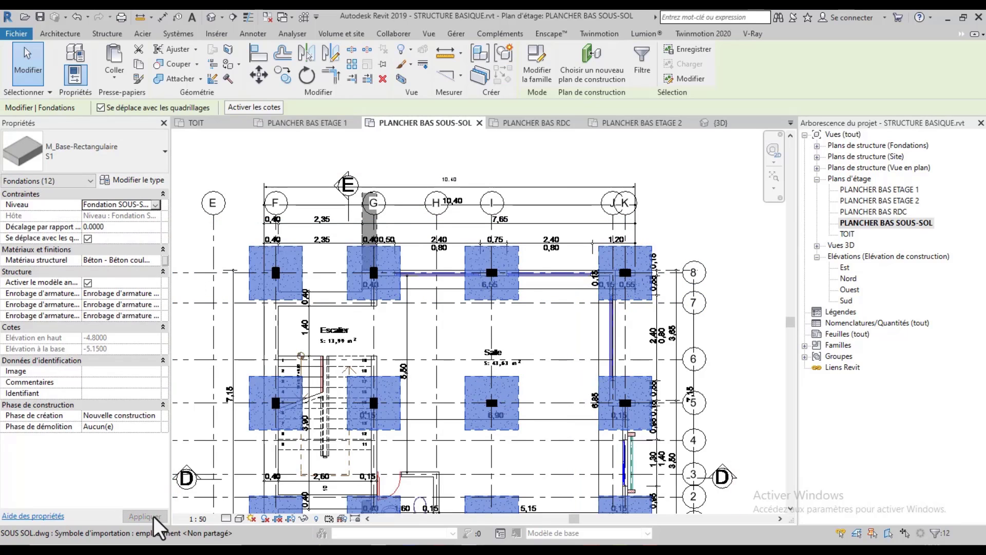
{"action": "left_click", "coordinate": [185, 331]}
{"action": "scroll", "coordinate": [452, 299], "scroll_direction": "down", "scroll_amount": 2}
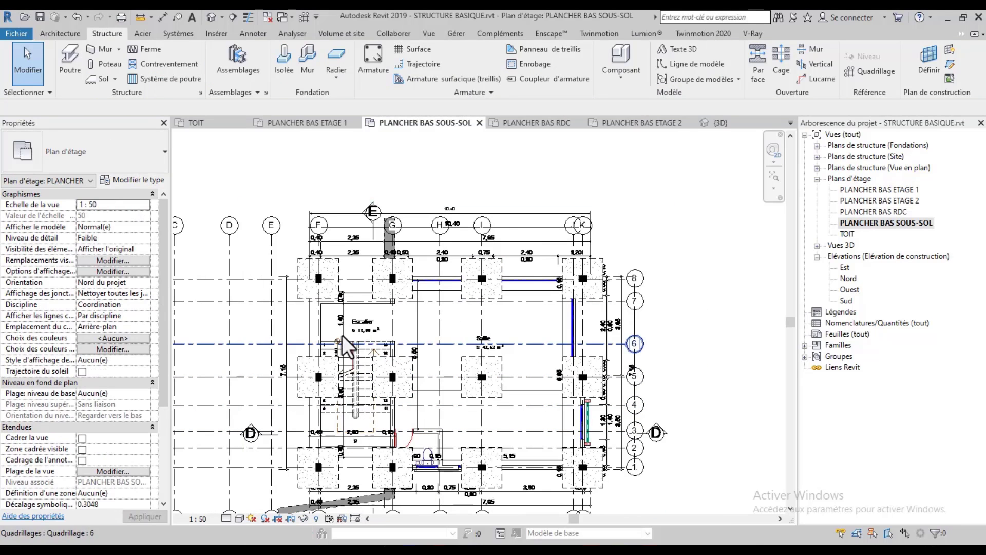
Step: In the PLANCHER BAS RDC floor plan, place S1 isolated footings under the six structural columns on grids A and D
{"action": "middle_click_drag", "start_coordinate": [481, 403], "coordinate": [500, 337]}
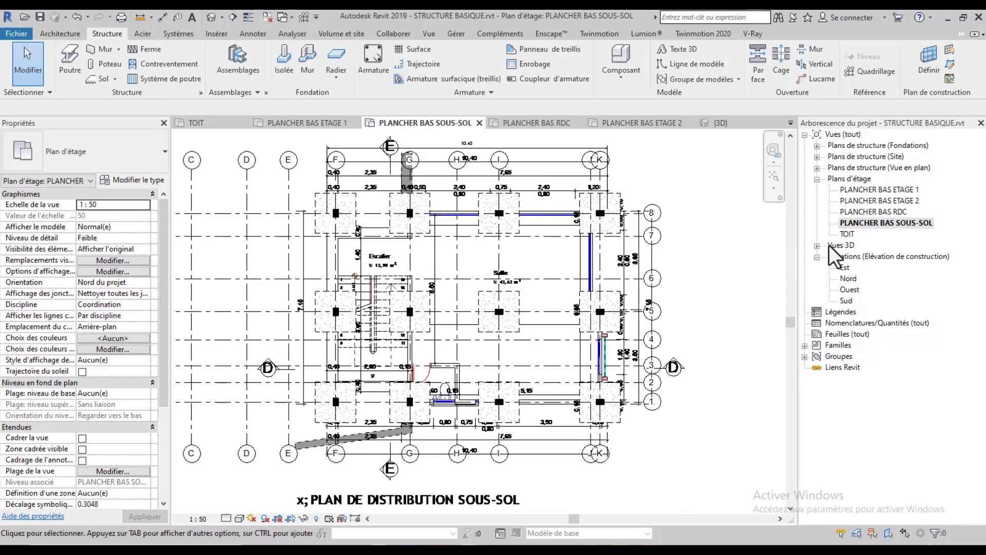
{"action": "double_click", "coordinate": [868, 211]}
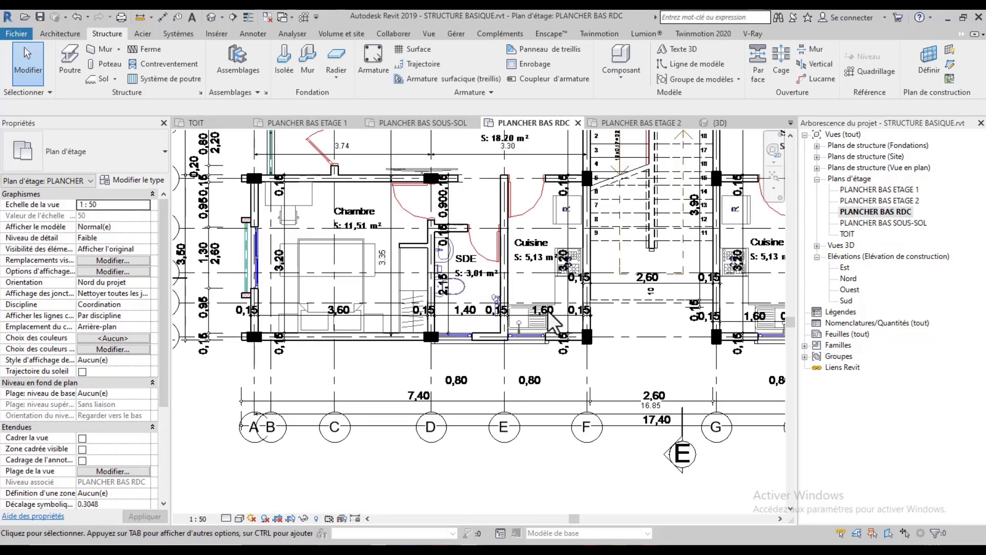
{"action": "scroll", "coordinate": [570, 353], "scroll_direction": "down", "scroll_amount": 2}
{"action": "middle_click_drag", "start_coordinate": [515, 221], "coordinate": [519, 317]}
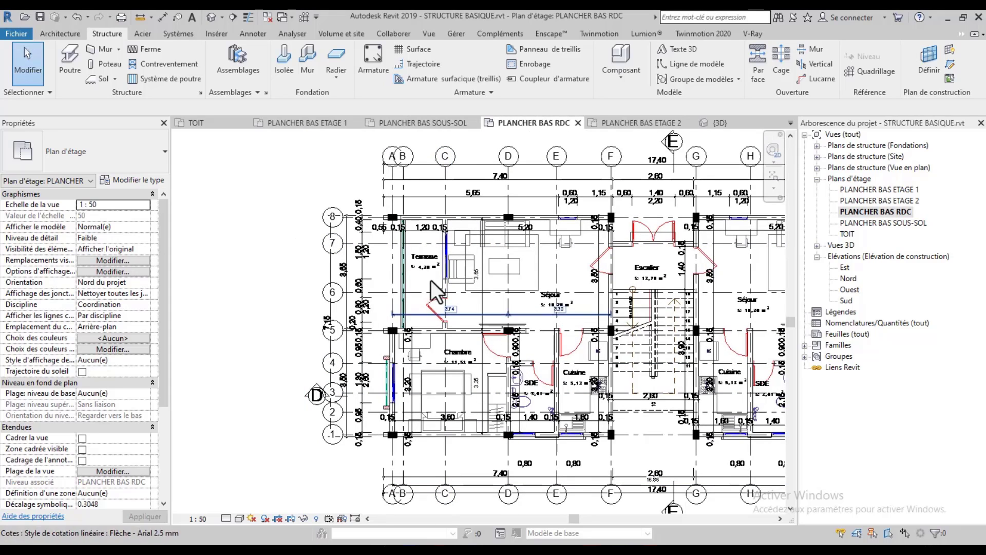
{"action": "left_click", "coordinate": [284, 59]}
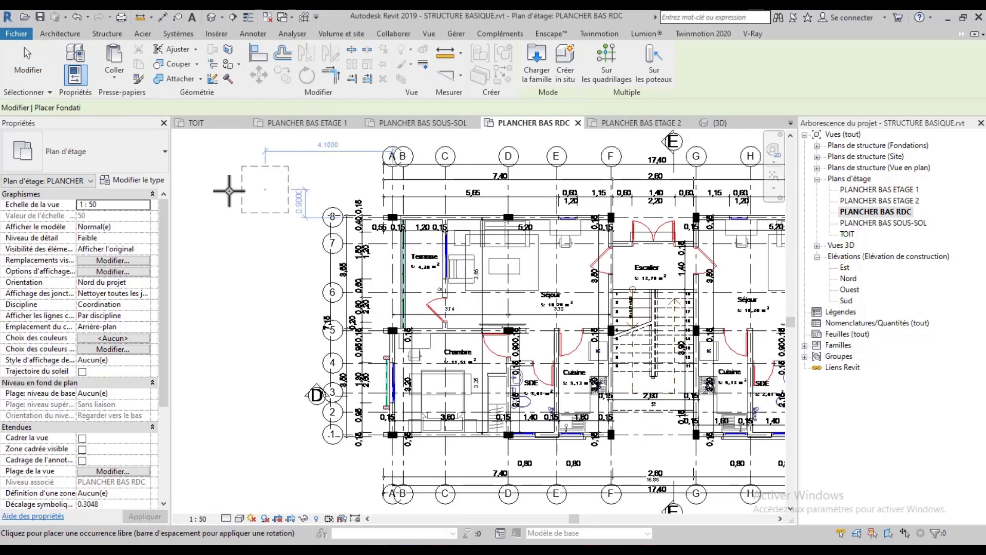
{"action": "left_click", "coordinate": [156, 204]}
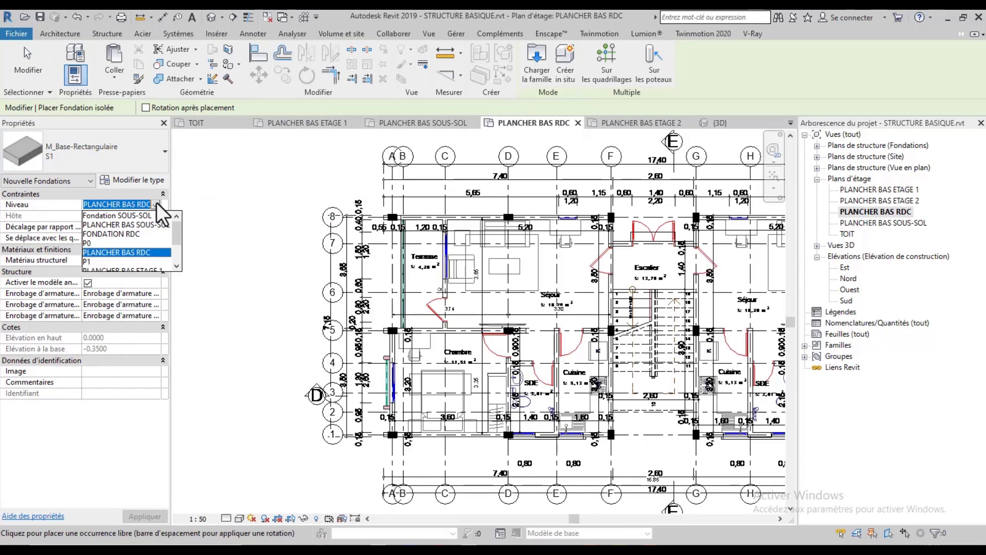
{"action": "left_click", "coordinate": [156, 204]}
{"action": "left_click", "coordinate": [647, 75]}
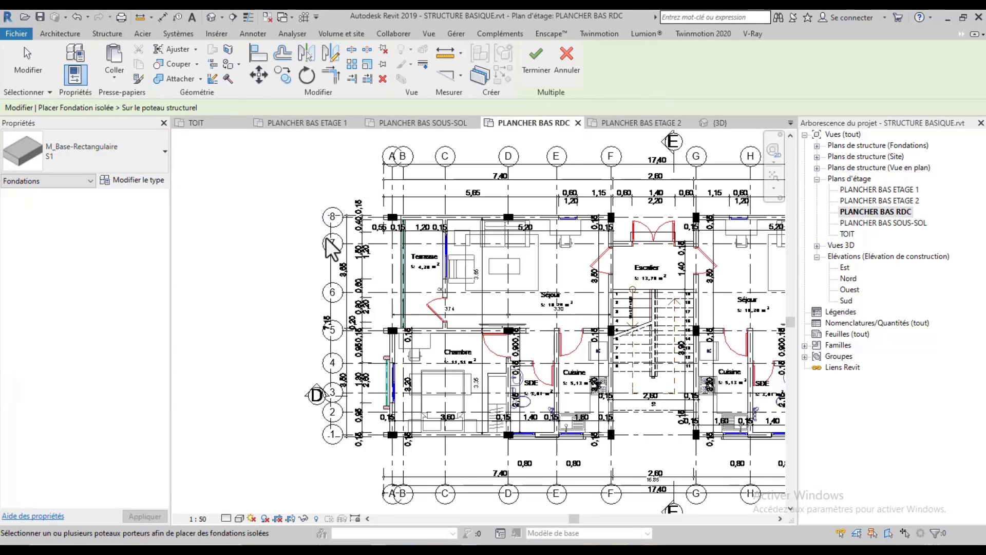
{"action": "left_click_drag", "start_coordinate": [329, 181], "coordinate": [537, 491]}
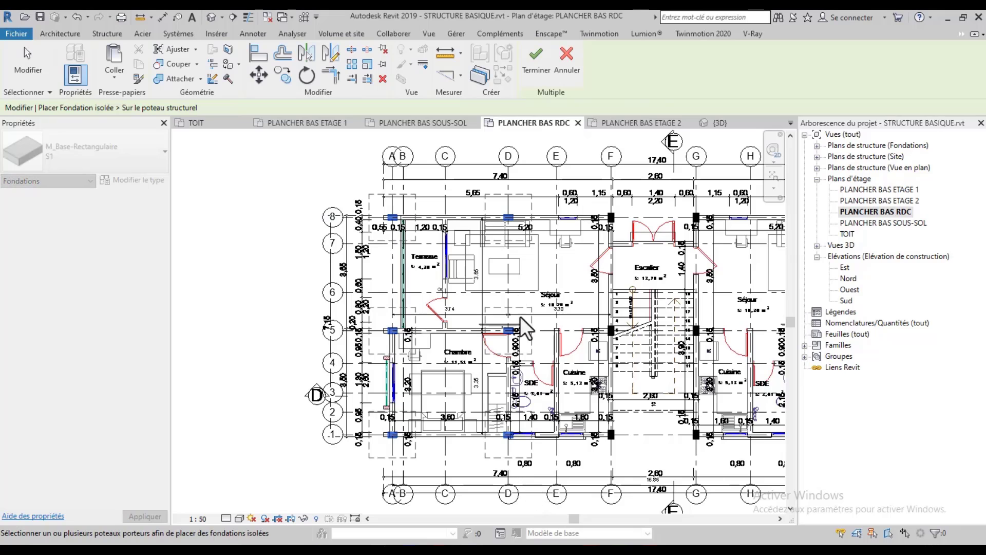
{"action": "left_click", "coordinate": [541, 59]}
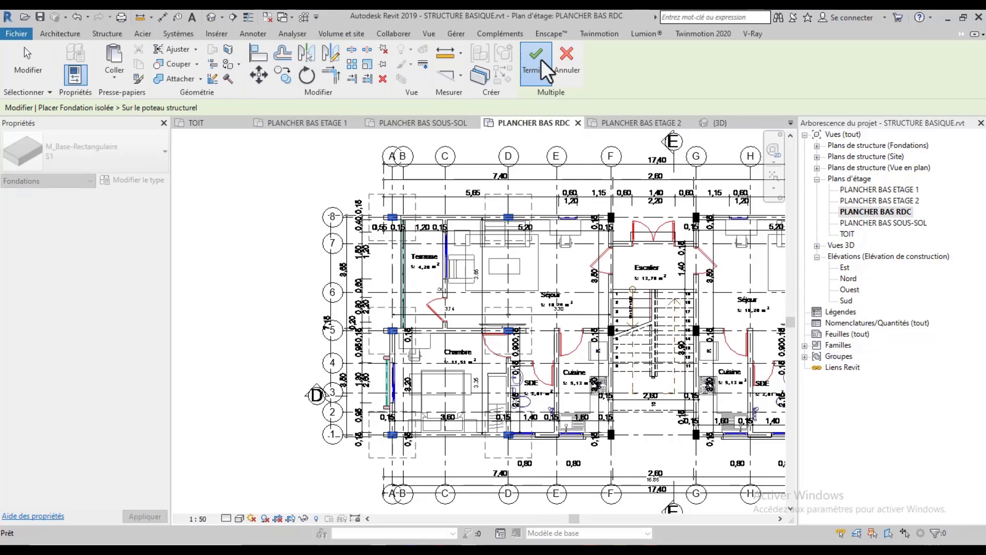
{"action": "key", "text": "Escape"}
{"action": "key", "text": "Escape"}
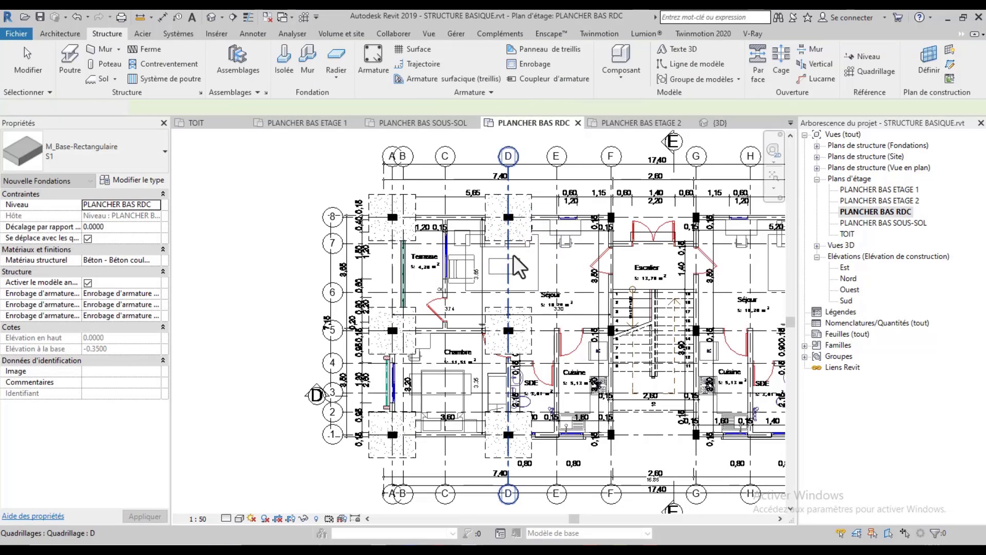
Step: Select all S1 footings visible in the PLANCHER BAS RDC plan and set their level to FONDATION RDC
{"action": "left_click", "coordinate": [526, 236]}
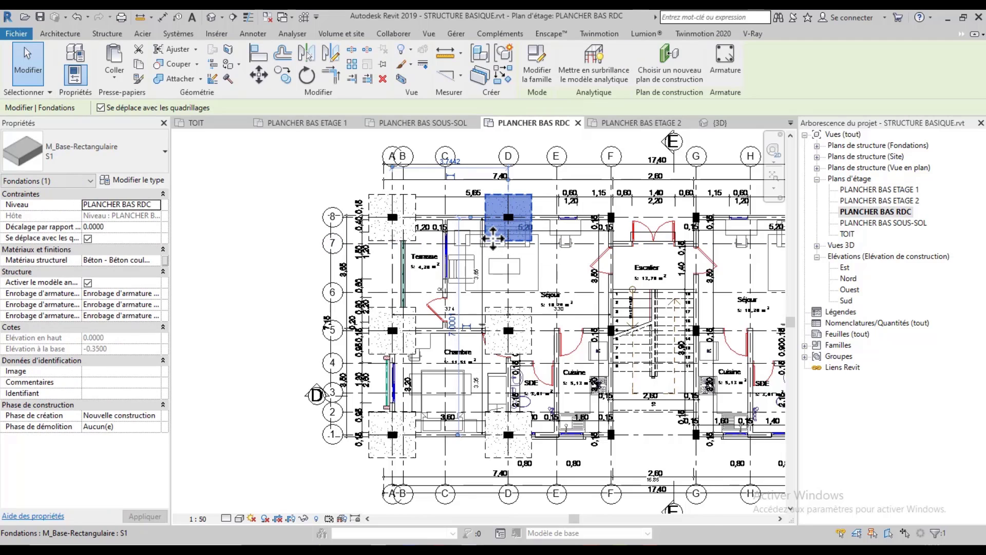
{"action": "right_click", "coordinate": [493, 238]}
{"action": "mouse_move", "coordinate": [590, 396]}
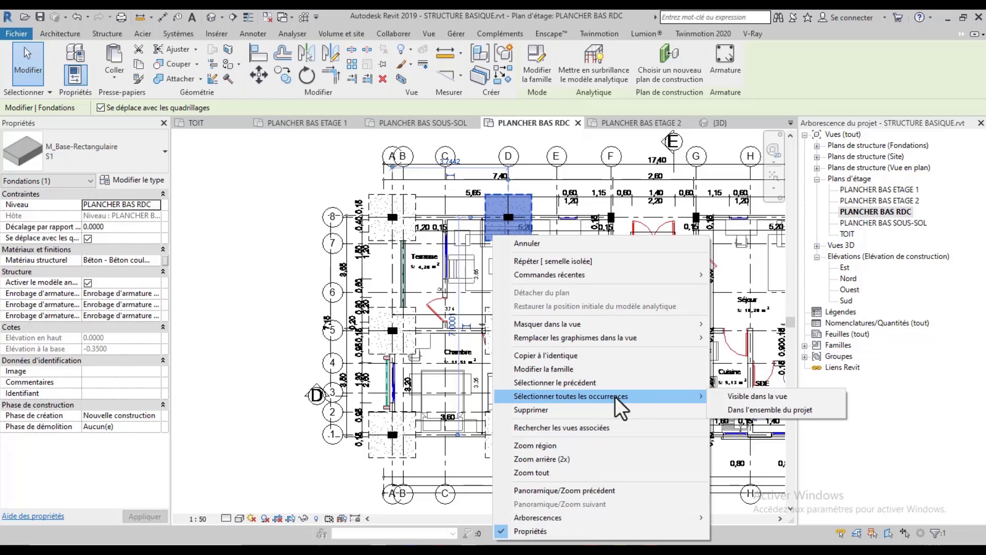
{"action": "left_click", "coordinate": [720, 397]}
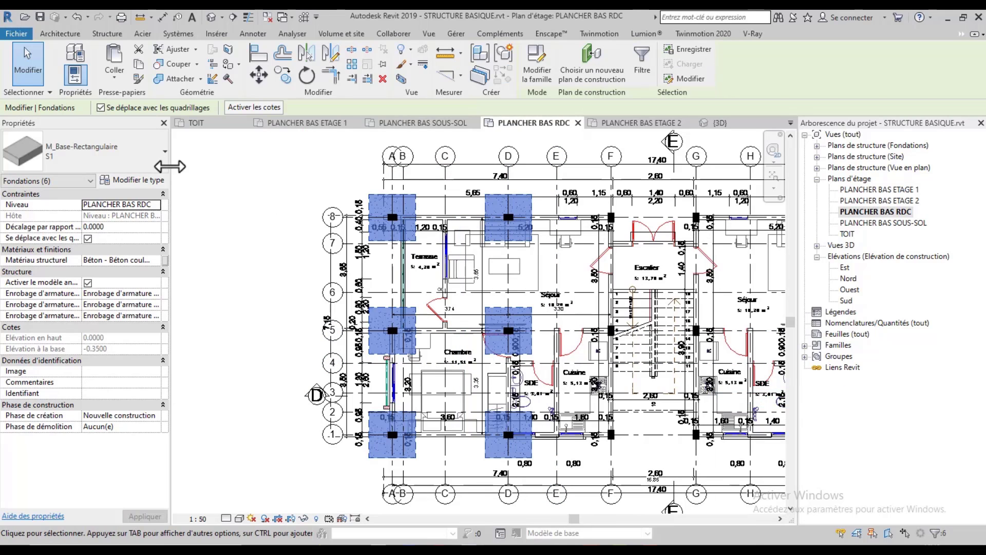
{"action": "left_click", "coordinate": [156, 204]}
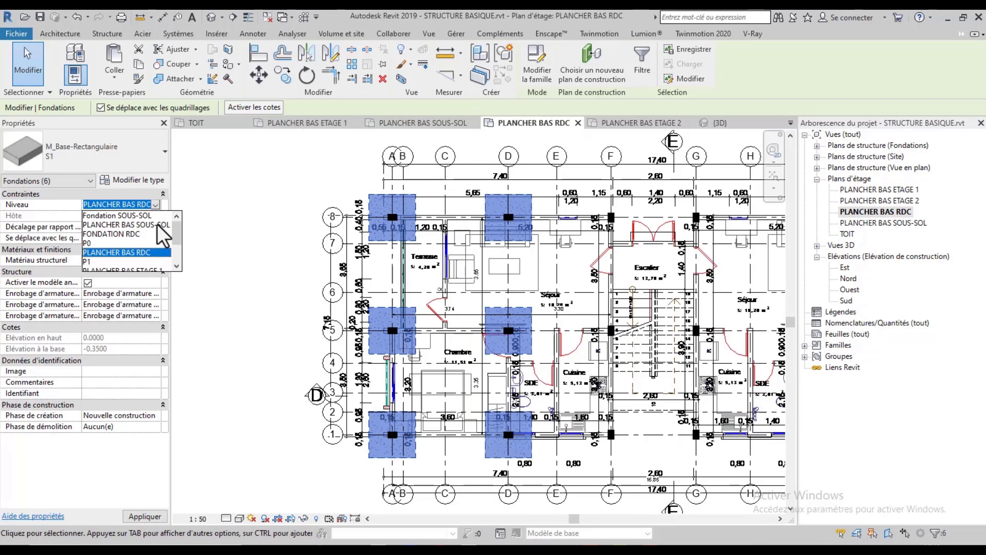
{"action": "left_click", "coordinate": [123, 215]}
{"action": "left_click", "coordinate": [156, 204]}
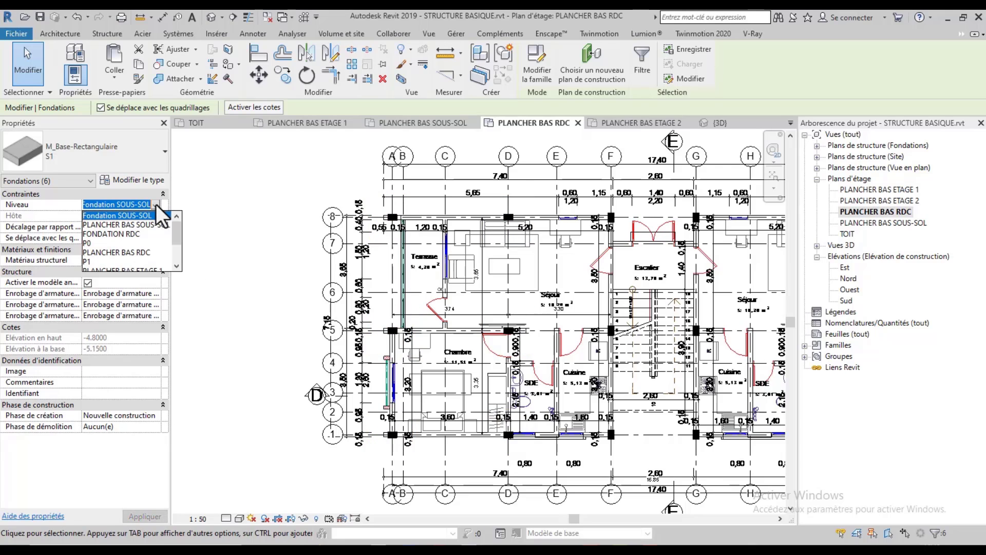
{"action": "left_click", "coordinate": [147, 234]}
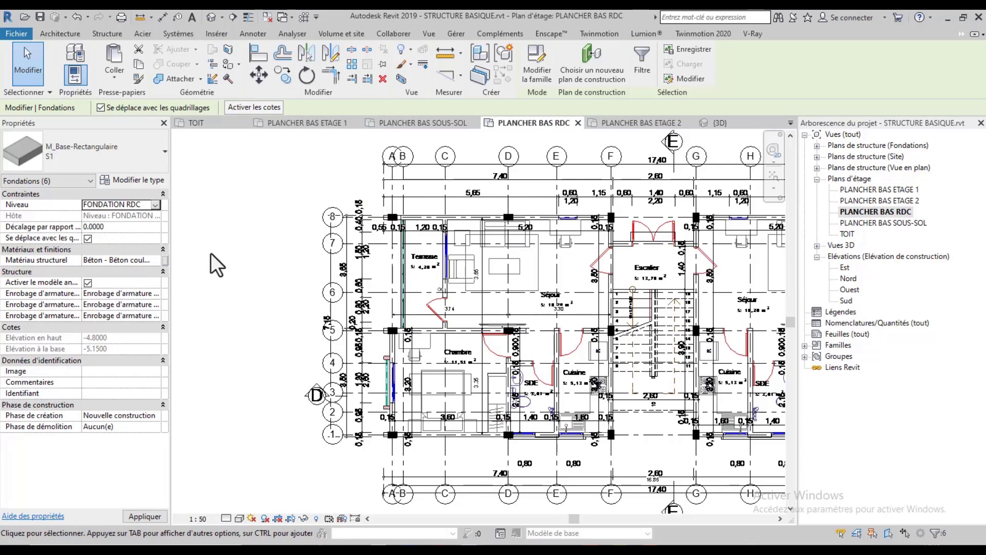
{"action": "left_click", "coordinate": [260, 337]}
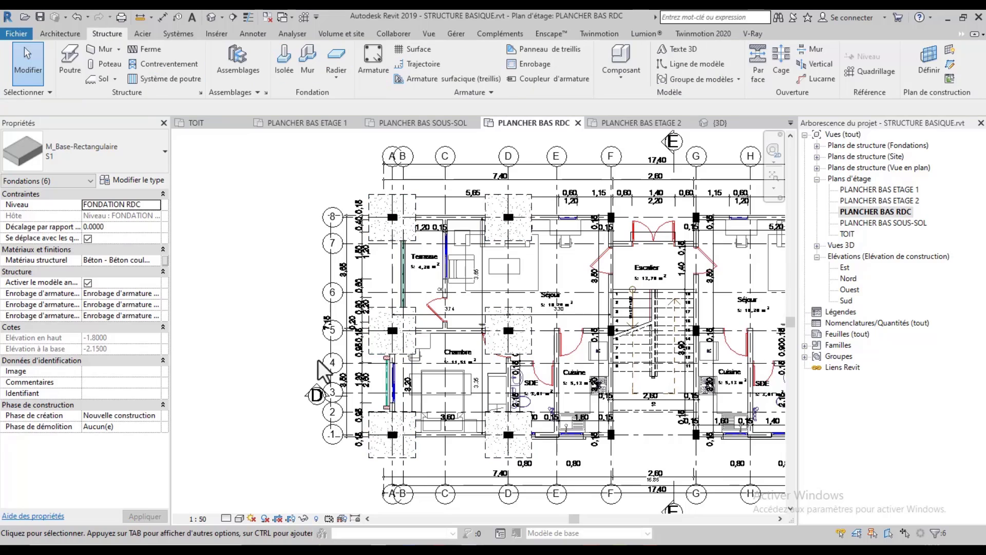
Step: Inspect the columns and their footings in the 3D view and save the project
{"action": "left_click", "coordinate": [210, 17]}
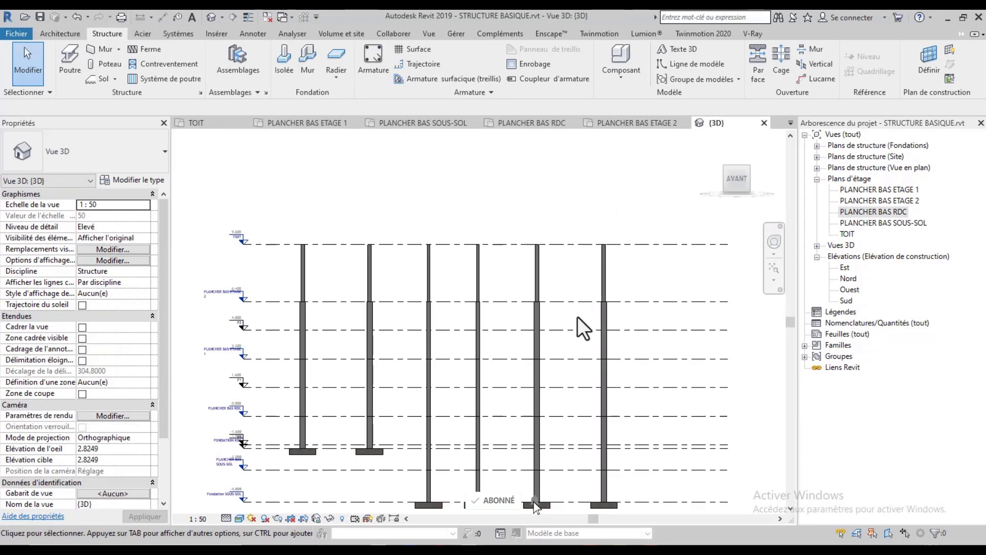
{"action": "middle_click_drag", "start_coordinate": [576, 325], "coordinate": [507, 381], "text": "shift"}
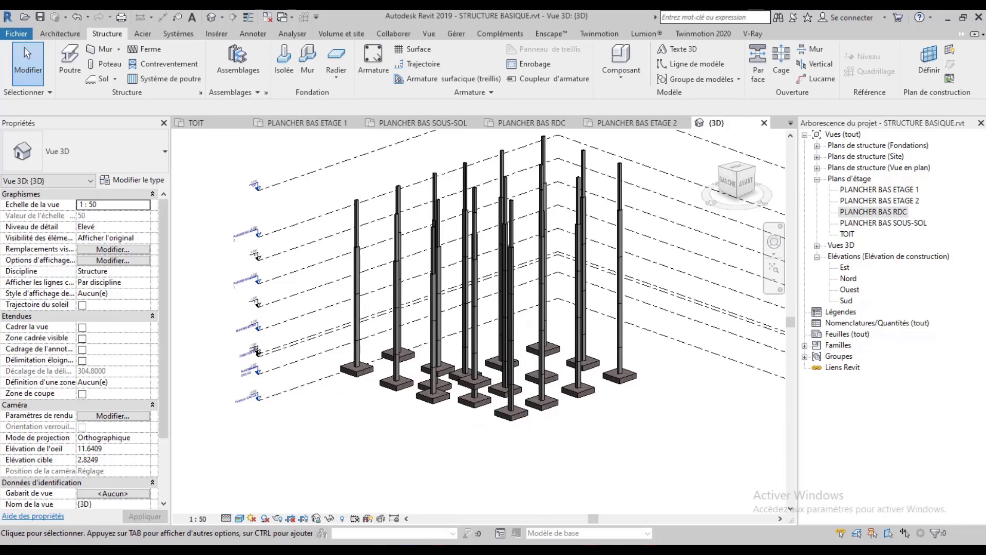
{"action": "key", "text": "alt+Tab"}
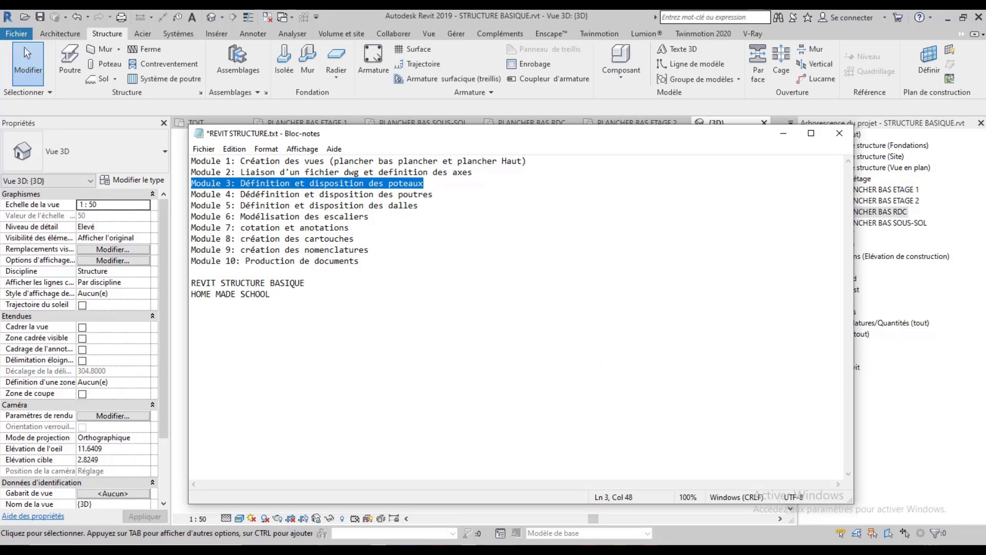
{"action": "key", "text": "alt+Tab"}
{"action": "middle_click_drag", "start_coordinate": [590, 333], "coordinate": [583, 380]}
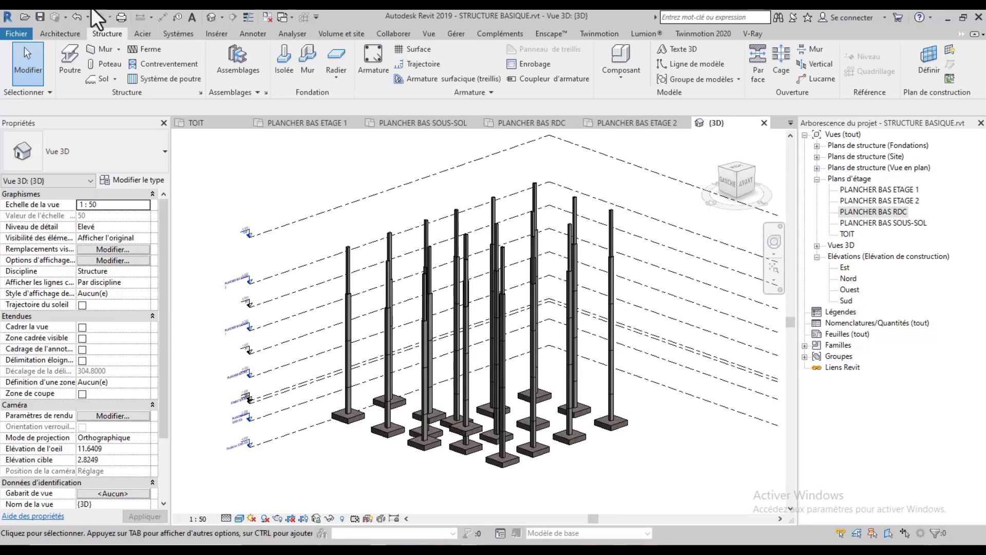
{"action": "left_click", "coordinate": [40, 18]}
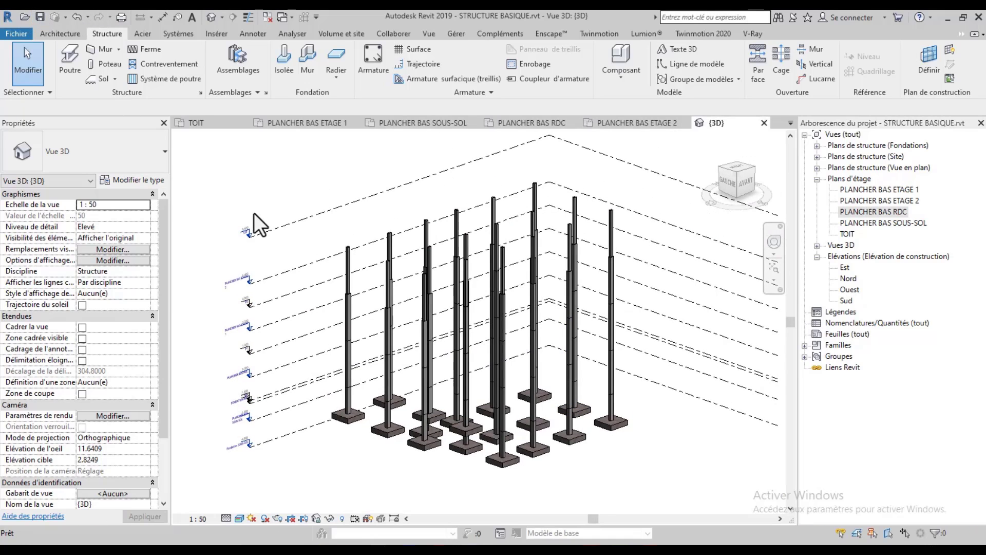